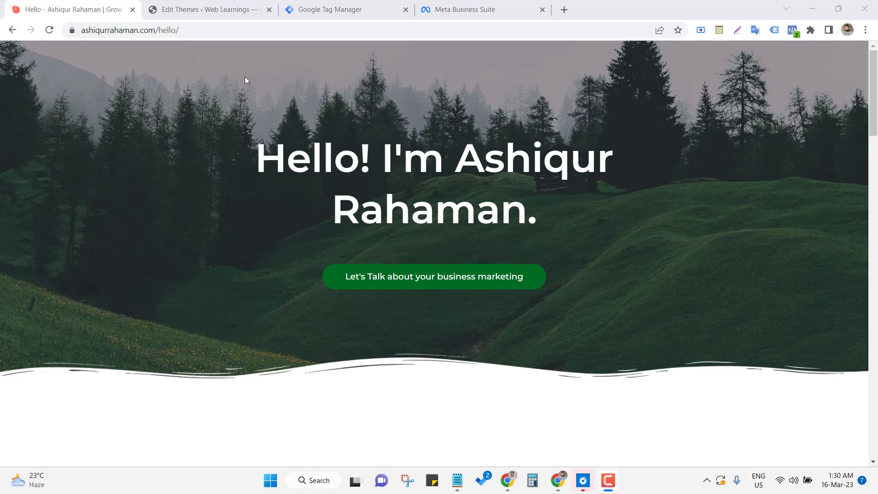
Step: Switch to the Web Learnings WordPress admin and open the page for adding new plugins
{"action": "left_click", "coordinate": [227, 13]}
{"action": "scroll", "coordinate": [115, 149], "scroll_direction": "up", "scroll_amount": 4}
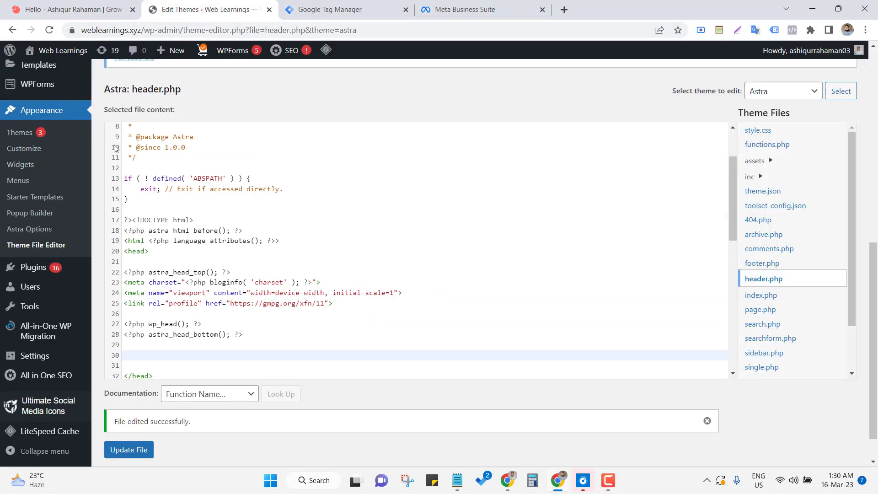
{"action": "scroll", "coordinate": [115, 148], "scroll_direction": "up", "scroll_amount": 10}
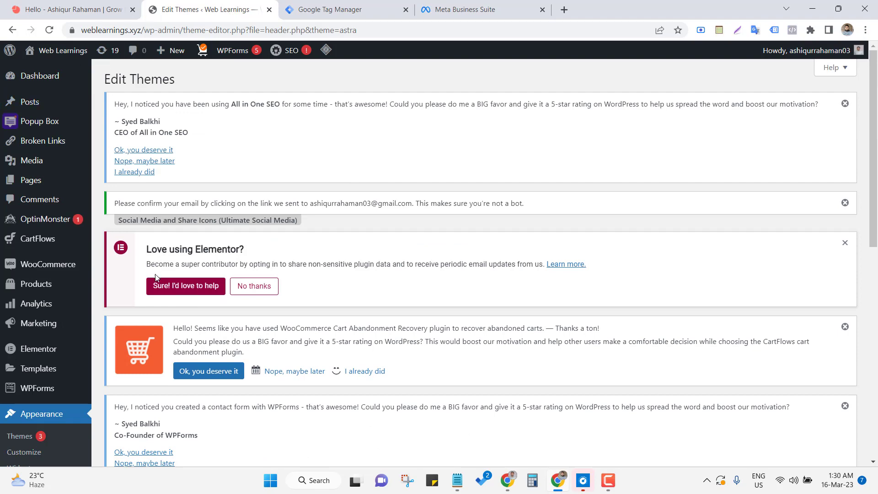
{"action": "scroll", "coordinate": [161, 336], "scroll_direction": "down", "scroll_amount": 2}
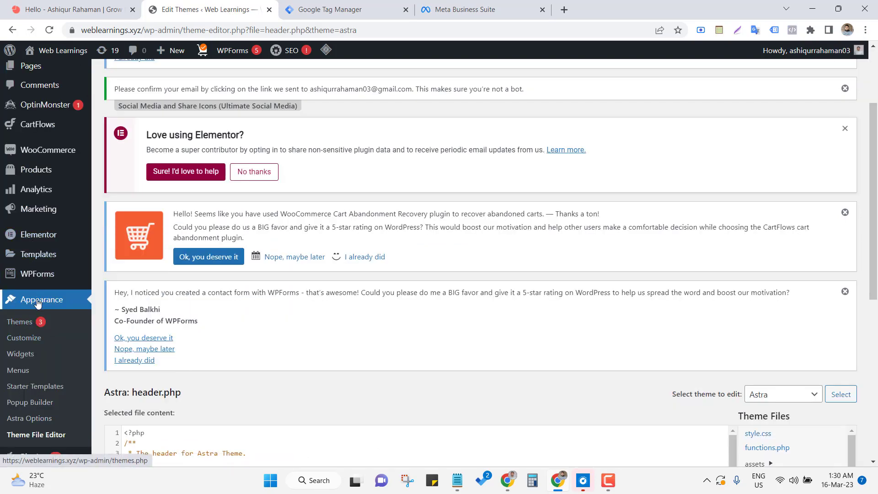
{"action": "scroll", "coordinate": [38, 304], "scroll_direction": "down", "scroll_amount": 2}
{"action": "mouse_move", "coordinate": [84, 344]}
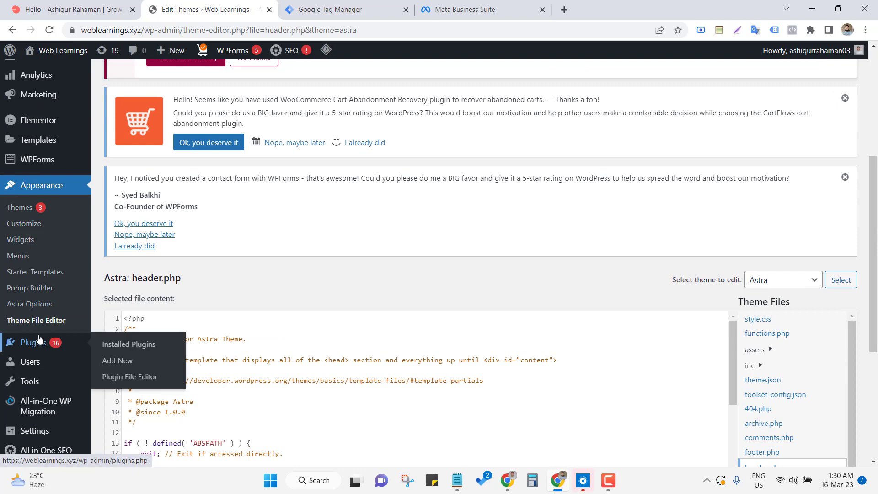
{"action": "left_click", "coordinate": [119, 359]}
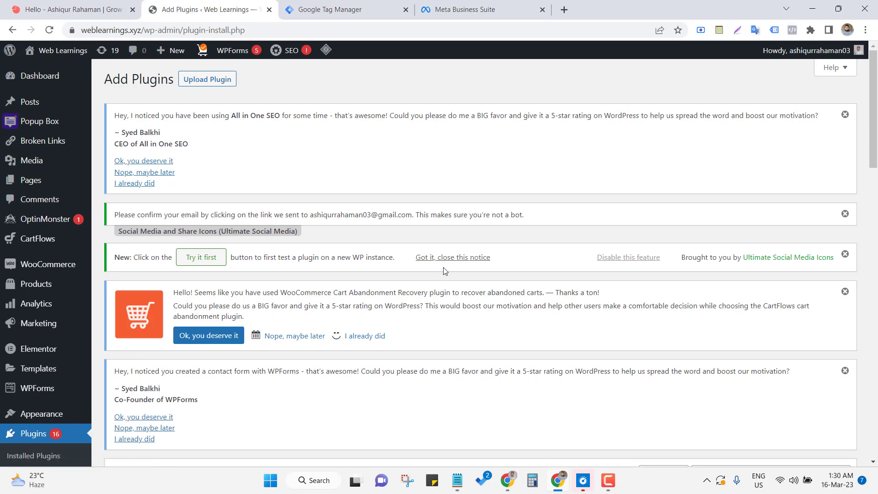
Step: Search the WordPress plugin directory for GTM
{"action": "scroll", "coordinate": [444, 272], "scroll_direction": "down", "scroll_amount": 5}
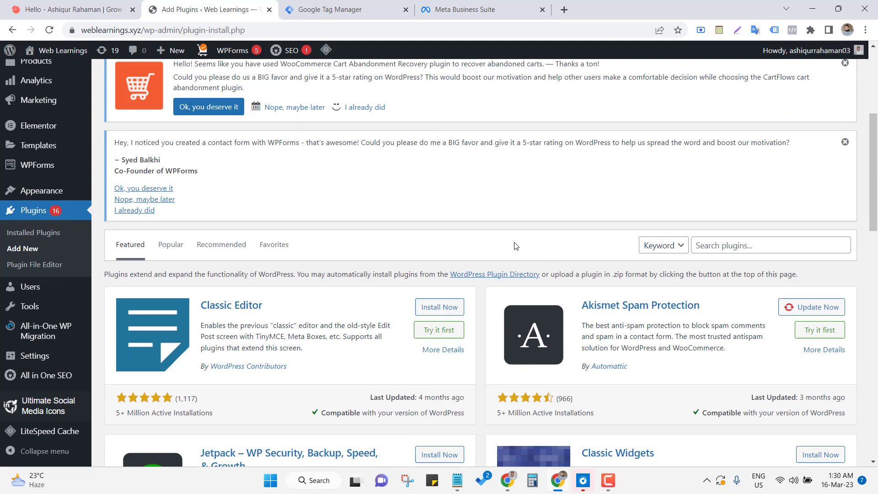
{"action": "left_click", "coordinate": [708, 246]}
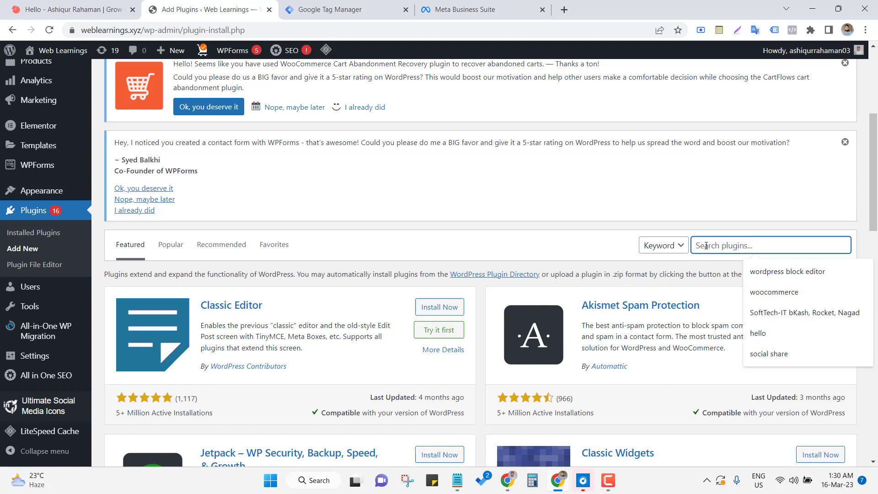
{"action": "type", "text": "GT"}
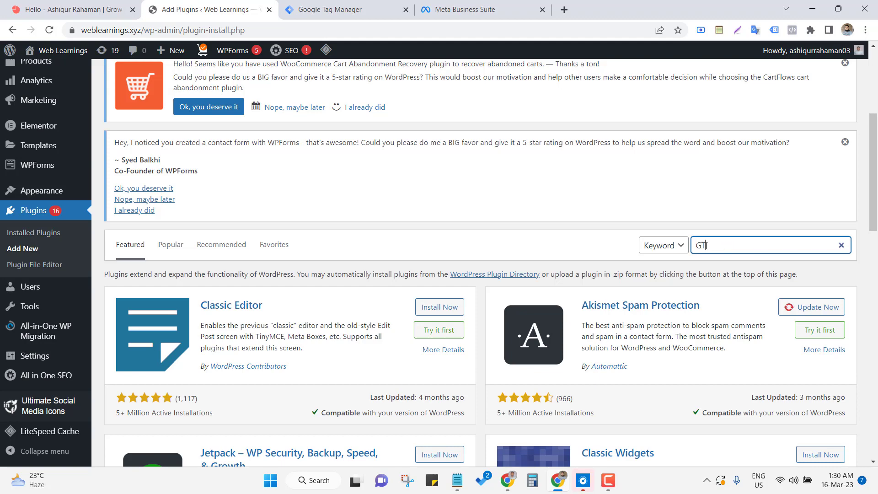
{"action": "type", "text": "M"}
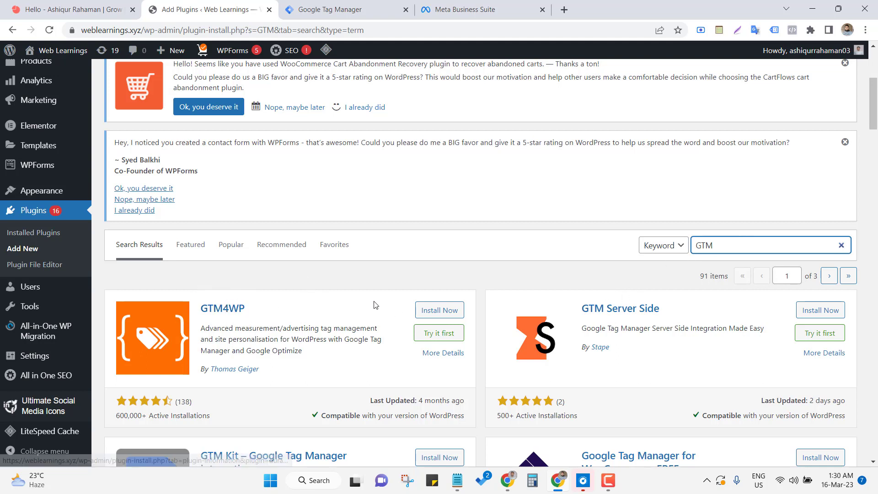
Step: Install and activate the GTM4WP plugin
{"action": "left_click", "coordinate": [432, 310]}
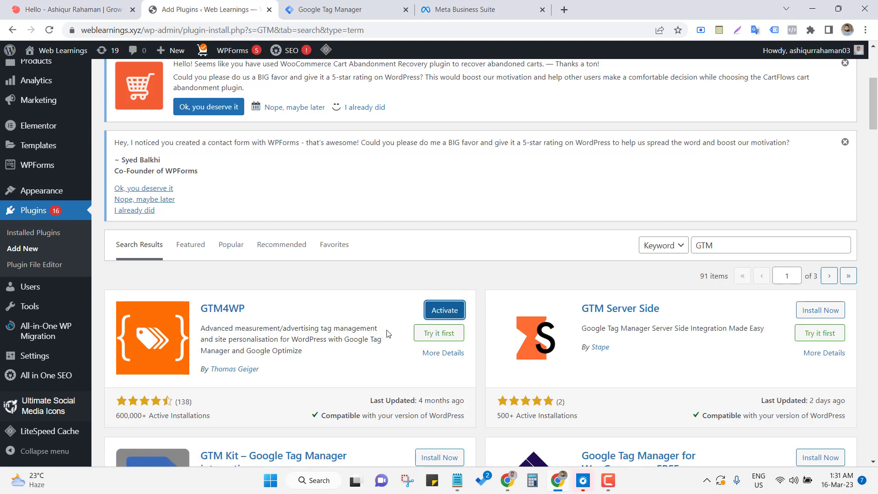
{"action": "left_click", "coordinate": [441, 315]}
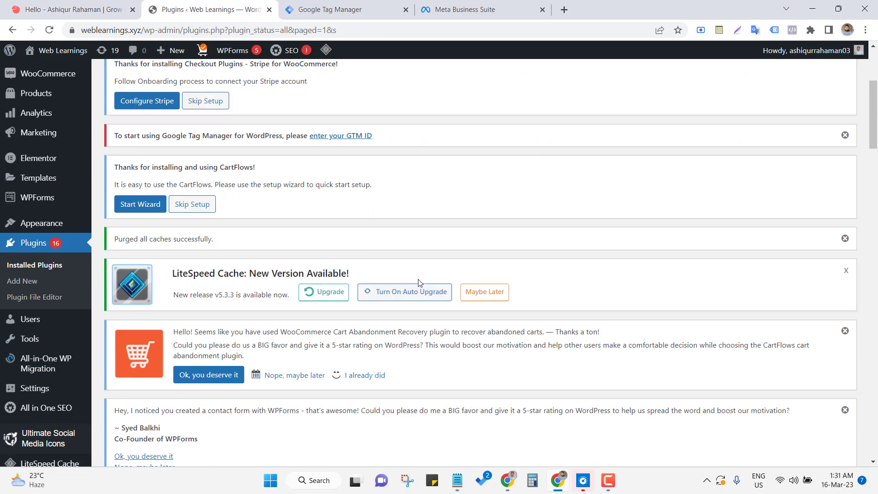
{"action": "scroll", "coordinate": [421, 284], "scroll_direction": "down", "scroll_amount": 5}
{"action": "scroll", "coordinate": [391, 214], "scroll_direction": "up", "scroll_amount": 11}
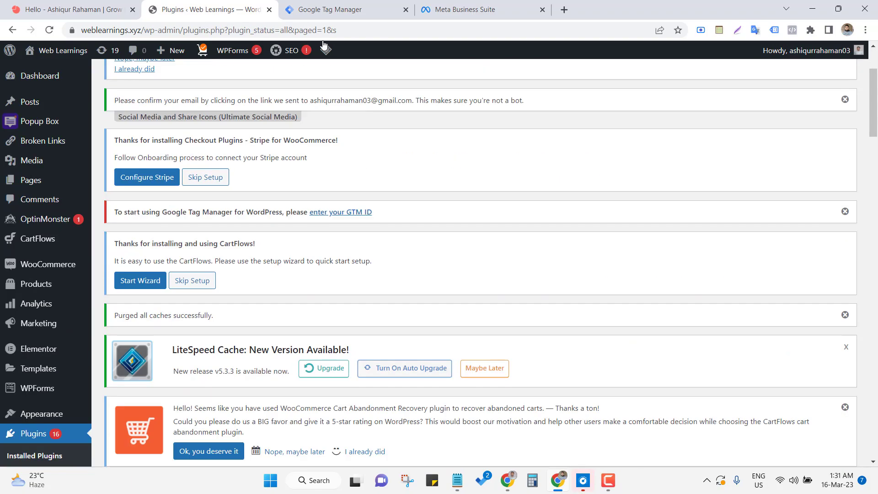
Step: Switch to Google Tag Manager and start a new container in the account that holds weblearnings.xyz
{"action": "left_click", "coordinate": [329, 10]}
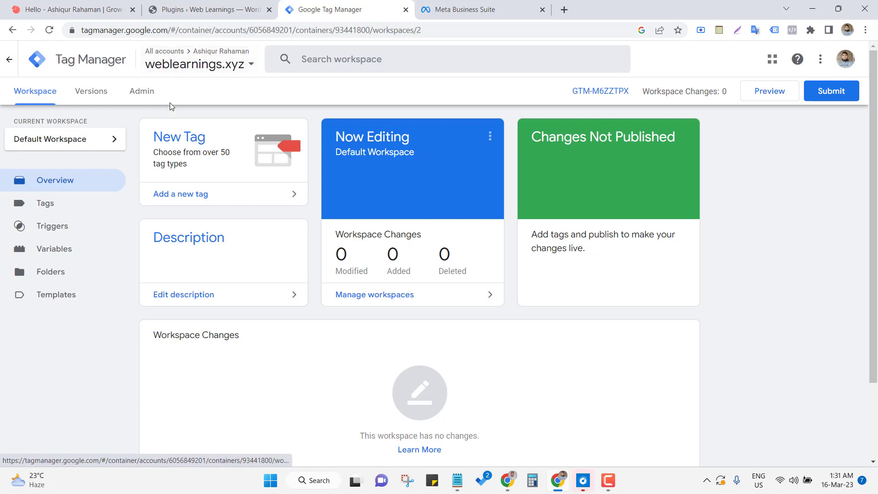
{"action": "left_click", "coordinate": [10, 60]}
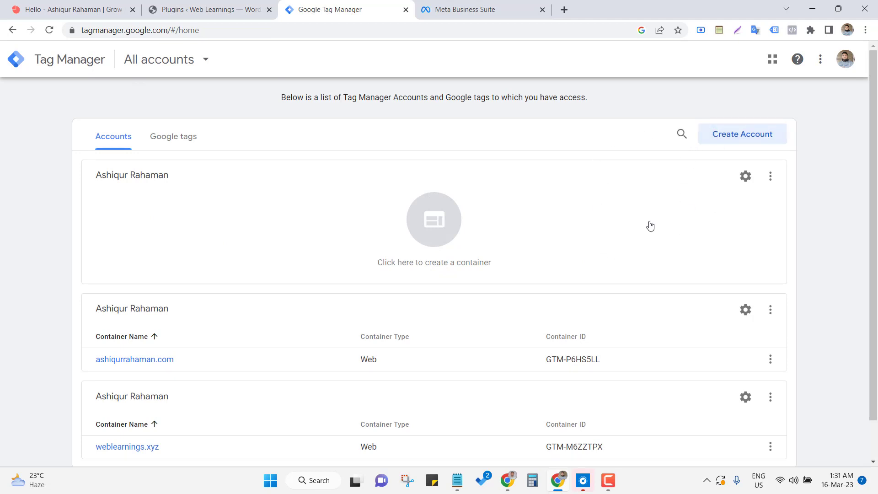
{"action": "scroll", "coordinate": [634, 240], "scroll_direction": "down", "scroll_amount": 1}
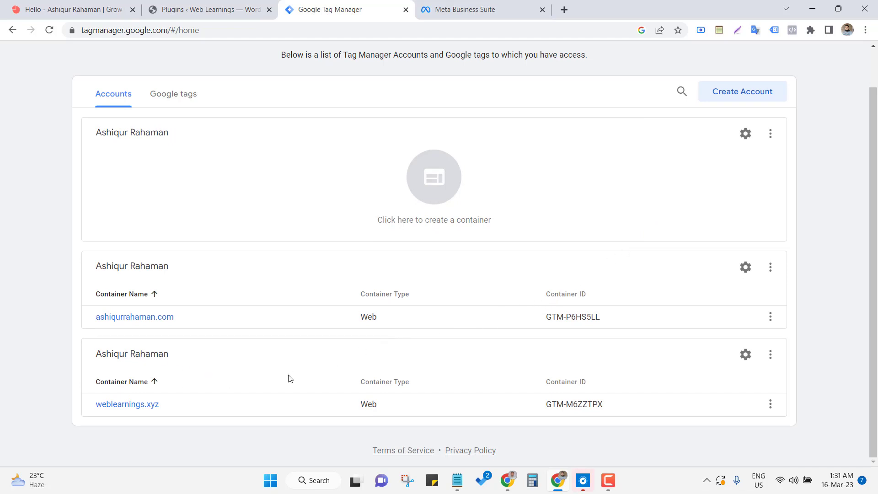
{"action": "left_click", "coordinate": [744, 356]}
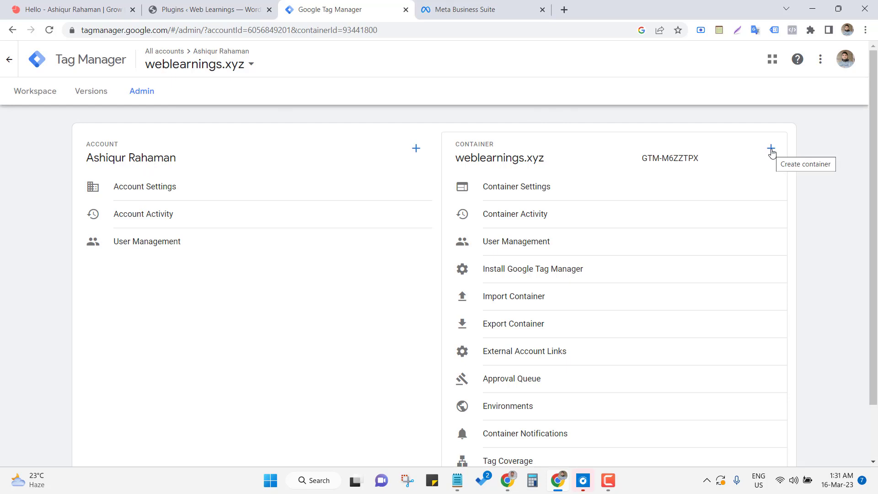
{"action": "left_click", "coordinate": [772, 152]}
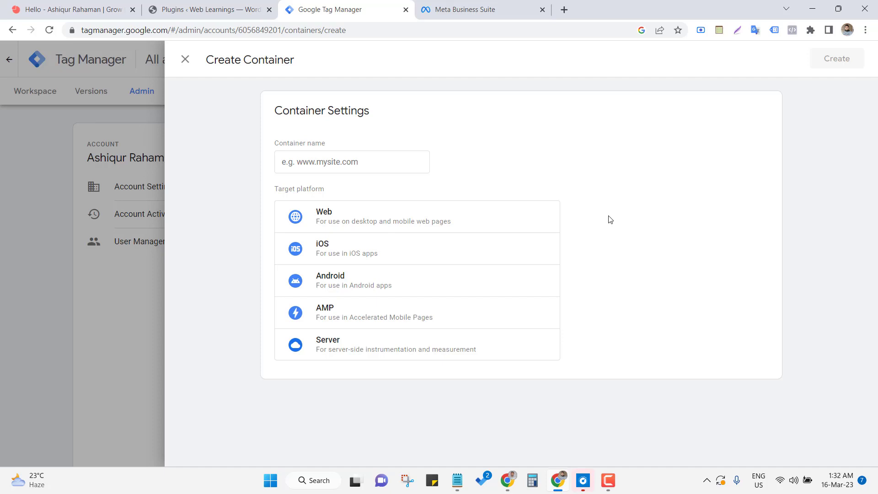
Step: Name the new container weblearnings, without the .xyz ending
{"action": "left_click", "coordinate": [337, 157]}
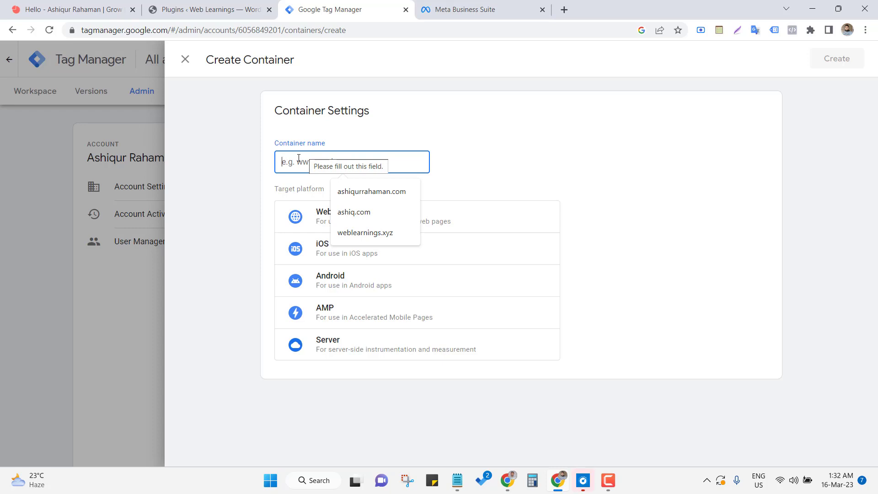
{"action": "left_click", "coordinate": [352, 233]}
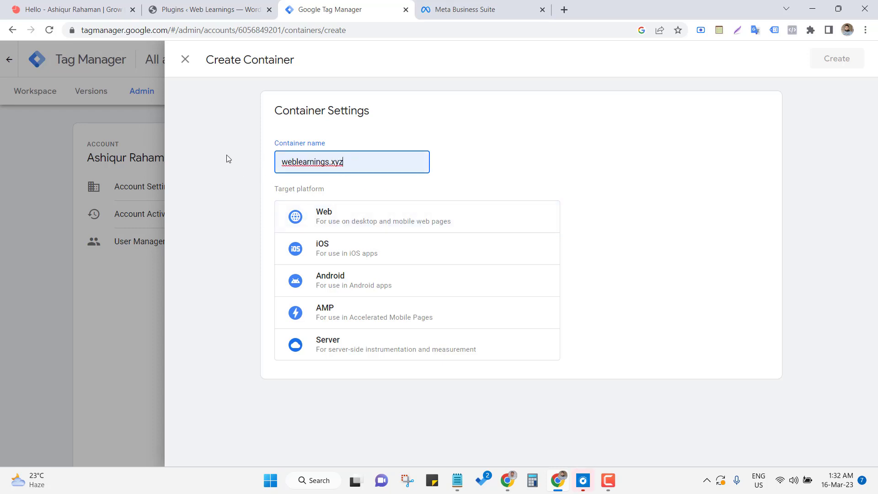
{"action": "left_click", "coordinate": [242, 162]}
{"action": "left_click", "coordinate": [331, 166]}
{"action": "left_click_drag", "start_coordinate": [330, 166], "coordinate": [365, 161]}
{"action": "key", "text": "BackSpace"}
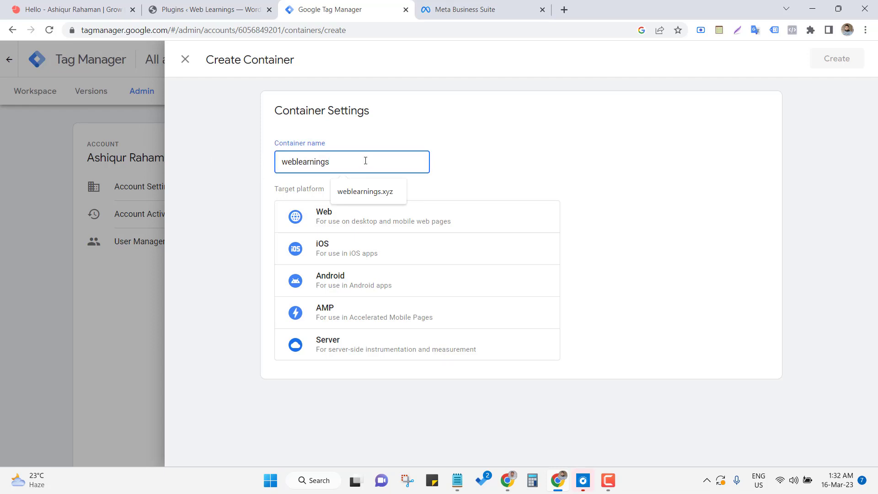
{"action": "left_click", "coordinate": [216, 161]}
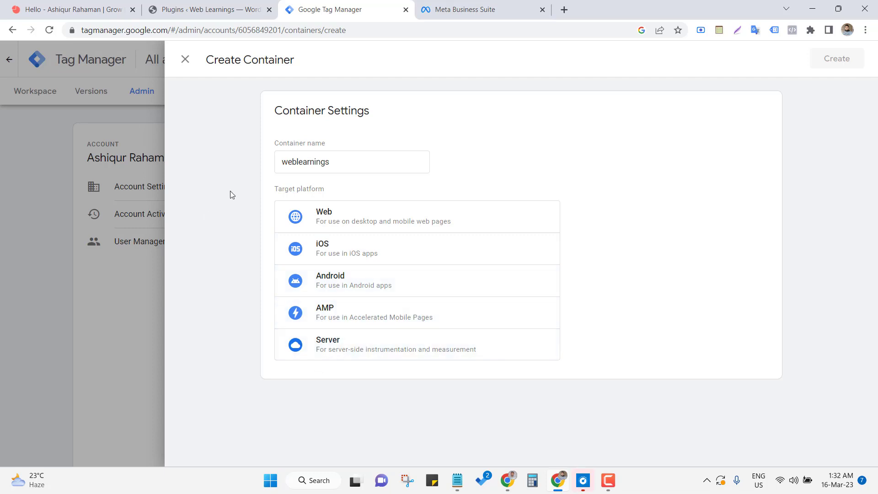
Step: Choose Web as the target platform and create the container
{"action": "left_click", "coordinate": [333, 212]}
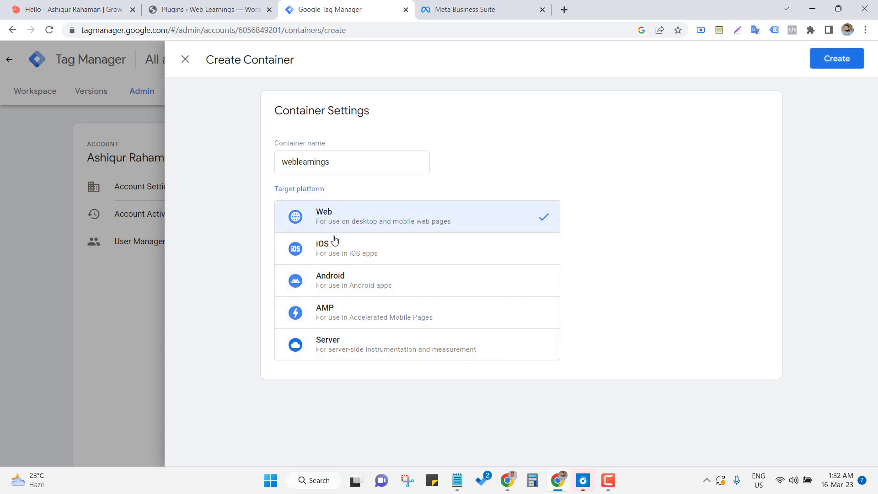
{"action": "left_click", "coordinate": [334, 253]}
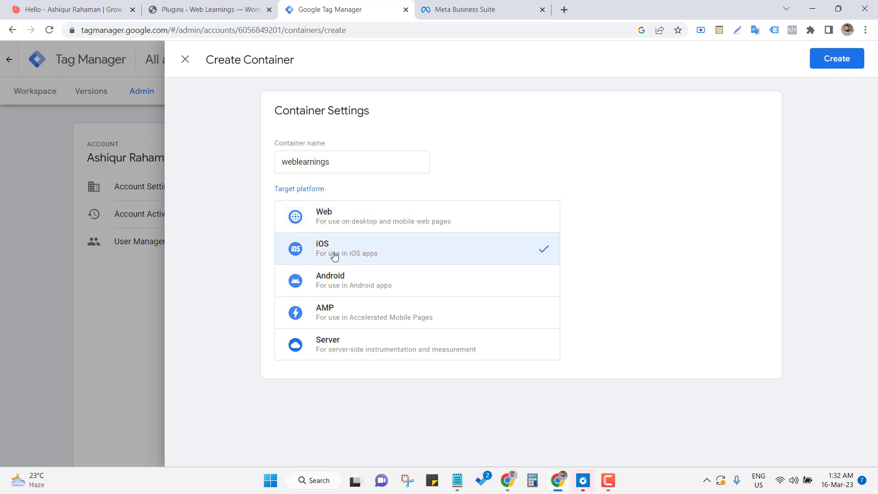
{"action": "left_click", "coordinate": [343, 224]}
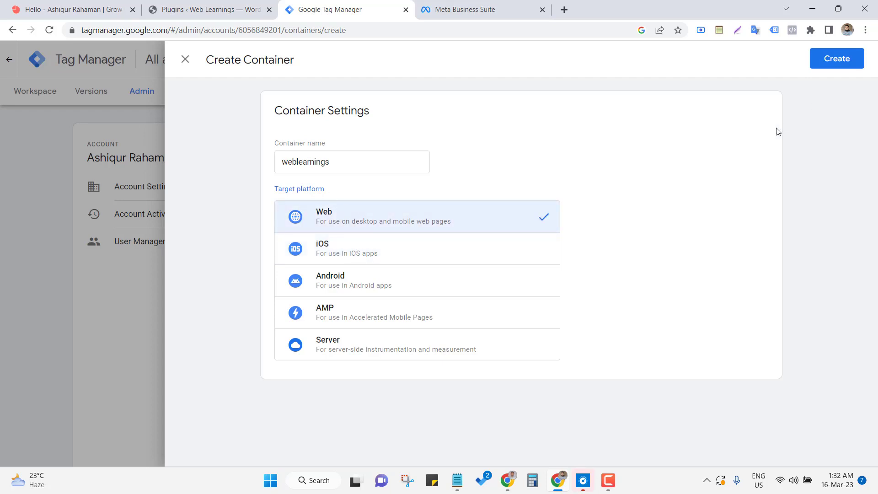
{"action": "left_click", "coordinate": [830, 65]}
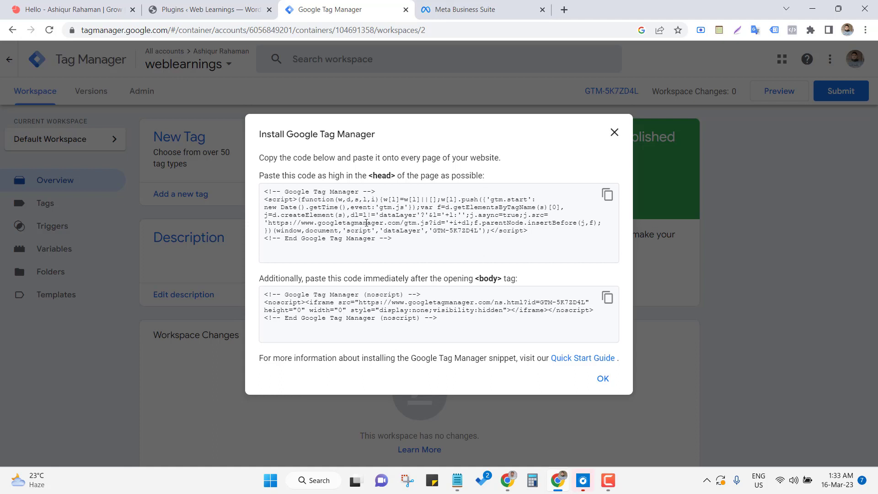
Step: Review where the head snippet of the Google Tag Manager installation code goes and close the code dialog
{"action": "left_click_drag", "start_coordinate": [368, 178], "coordinate": [399, 182]}
{"action": "left_click", "coordinate": [538, 184]}
{"action": "left_click", "coordinate": [614, 133]}
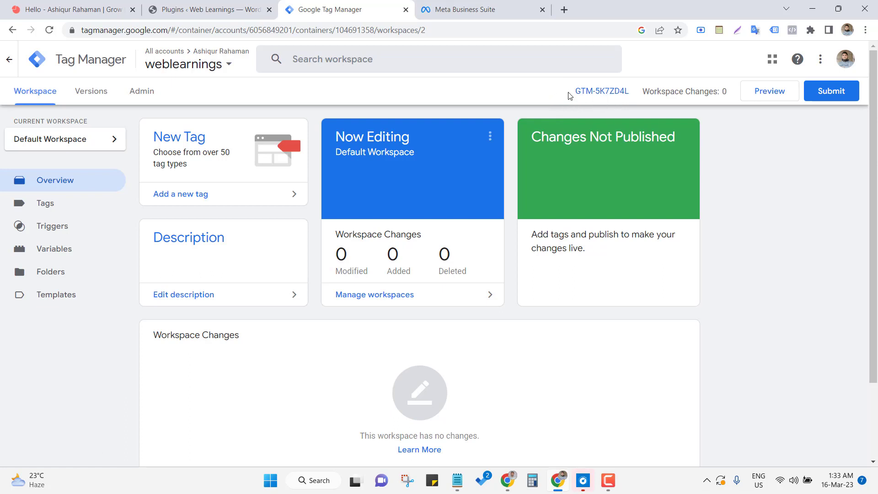
Step: Copy the container ID of the new weblearnings workspace
{"action": "left_click_drag", "start_coordinate": [575, 92], "coordinate": [630, 92]}
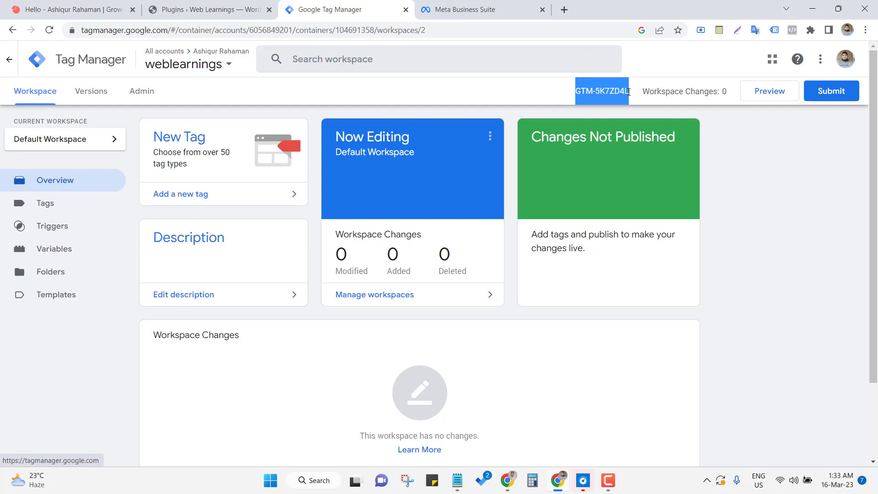
{"action": "right_click", "coordinate": [600, 85]}
{"action": "left_click", "coordinate": [626, 93]}
{"action": "left_click", "coordinate": [528, 99]}
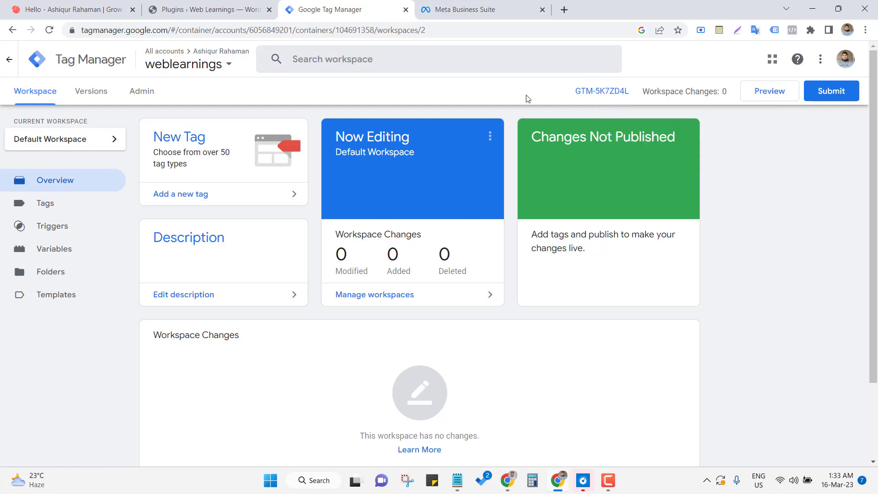
Step: Return to the WordPress plugin list and open the GTM4WP settings at the Google Tag Manager ID field
{"action": "left_click", "coordinate": [209, 9]}
{"action": "scroll", "coordinate": [326, 96], "scroll_direction": "down", "scroll_amount": 15}
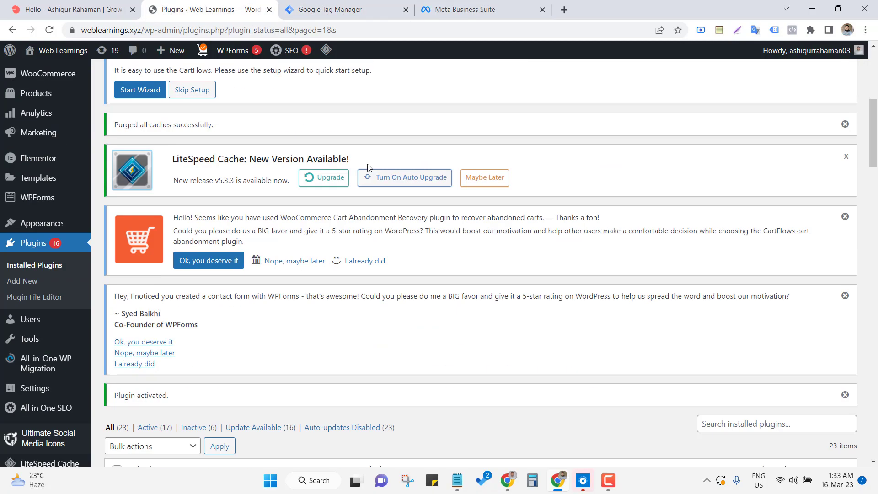
{"action": "scroll", "coordinate": [379, 163], "scroll_direction": "down", "scroll_amount": 10}
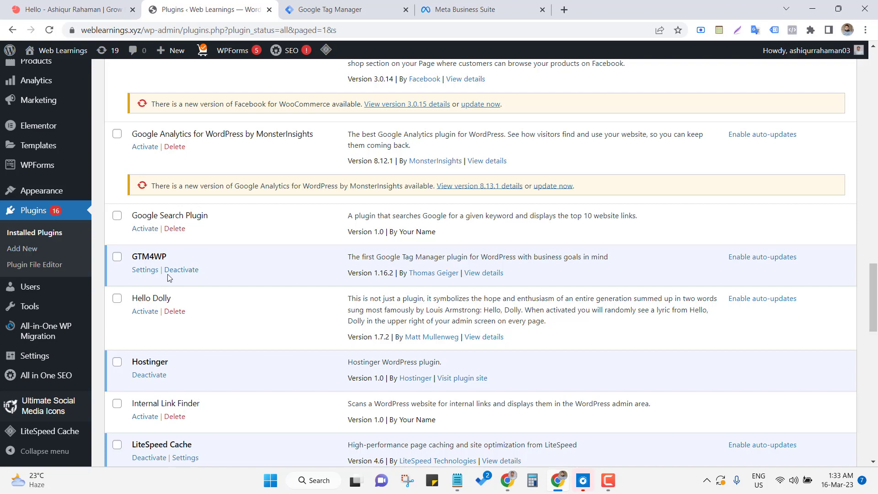
{"action": "left_click", "coordinate": [145, 271]}
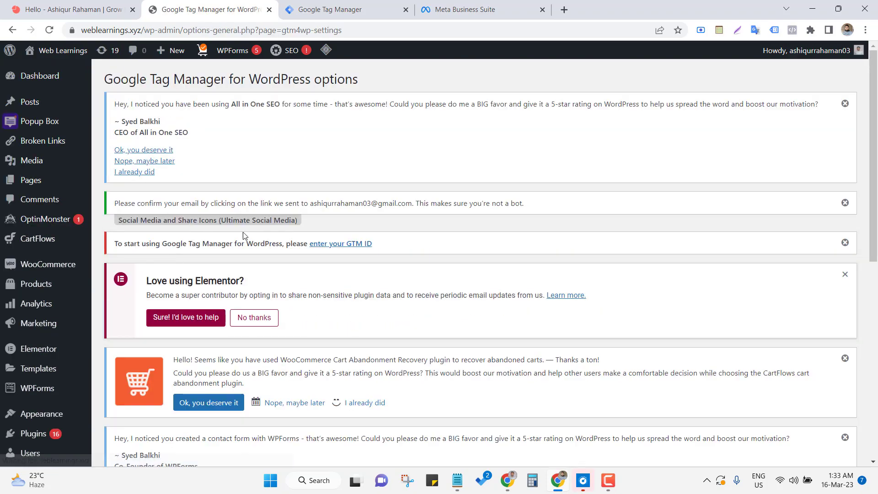
{"action": "scroll", "coordinate": [347, 204], "scroll_direction": "down", "scroll_amount": 3}
{"action": "scroll", "coordinate": [347, 205], "scroll_direction": "down", "scroll_amount": 3}
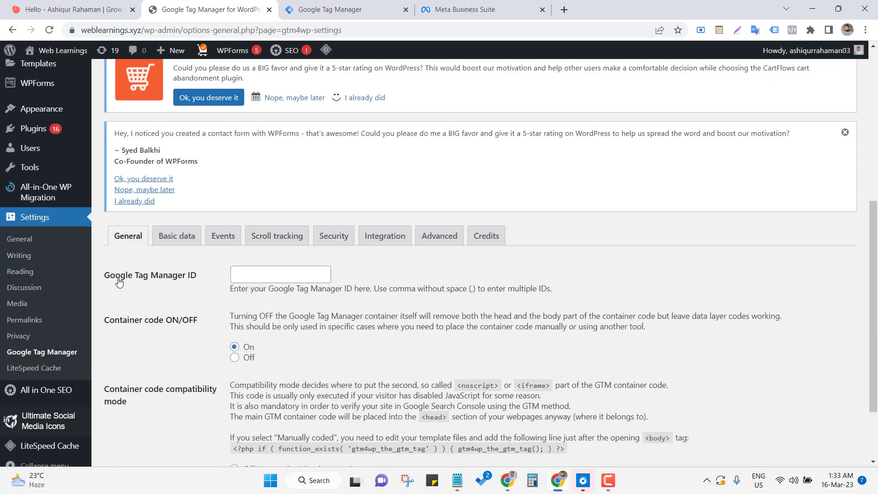
Step: Paste the copied weblearnings container ID into the plugin's Google Tag Manager ID setting
{"action": "left_click", "coordinate": [322, 7]}
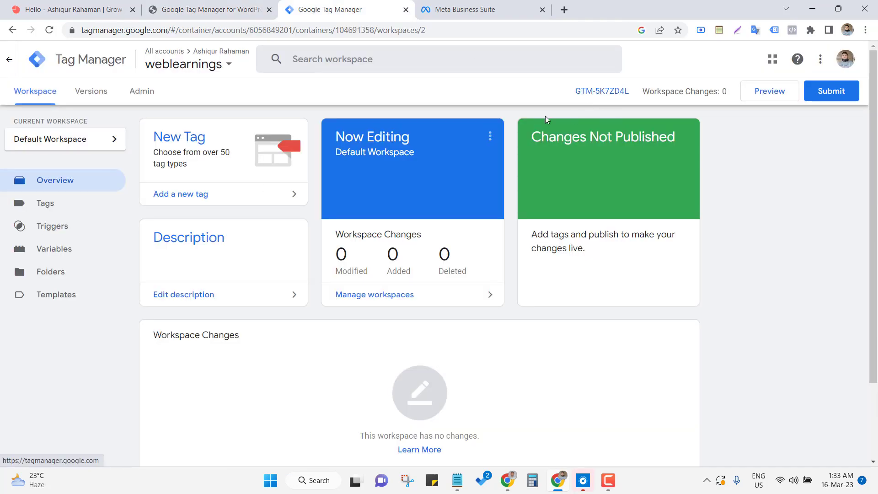
{"action": "left_click", "coordinate": [169, 6]}
{"action": "left_click", "coordinate": [245, 270]}
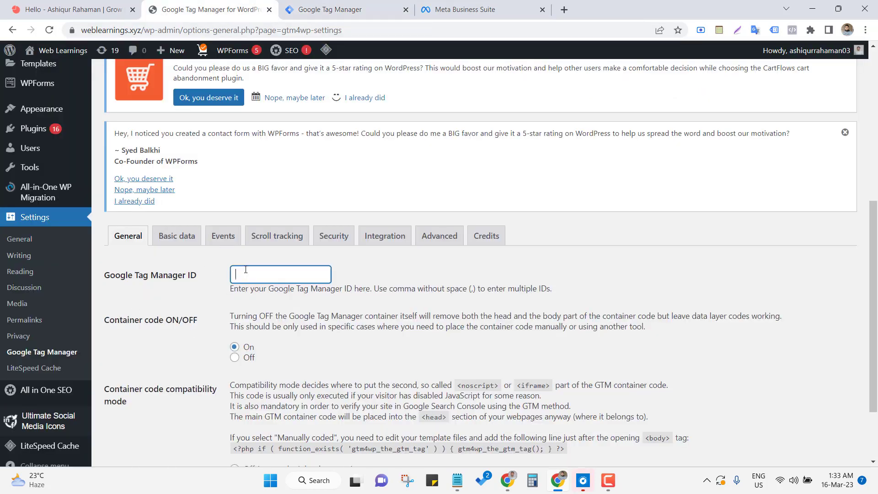
{"action": "right_click", "coordinate": [246, 269]}
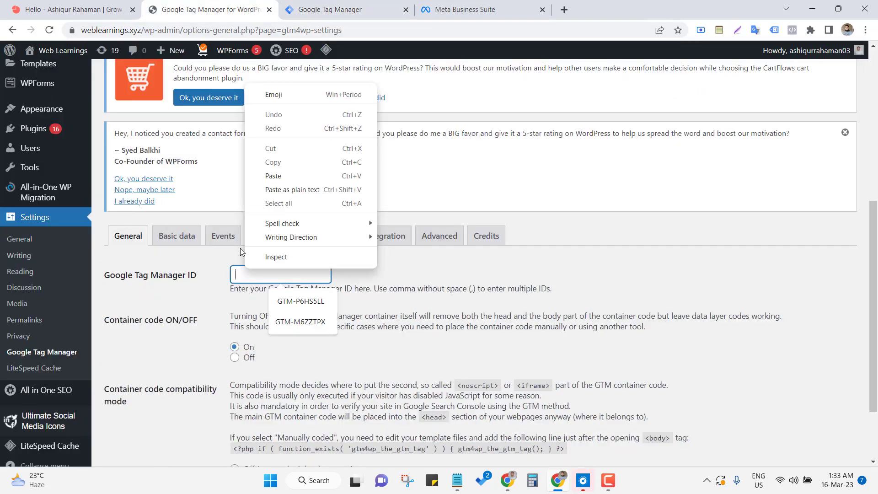
{"action": "left_click", "coordinate": [258, 173]}
{"action": "left_click", "coordinate": [184, 295]}
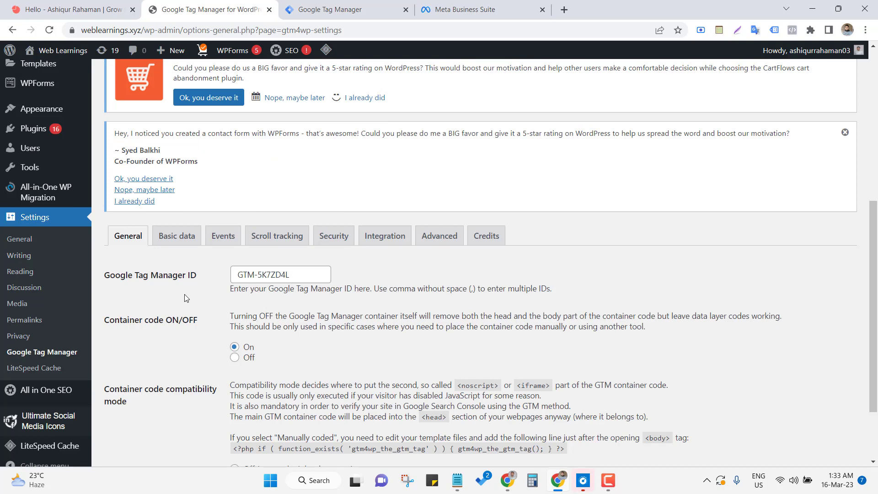
Step: Save the Google Tag Manager for WordPress settings and return to the general options
{"action": "scroll", "coordinate": [185, 294], "scroll_direction": "down", "scroll_amount": 2}
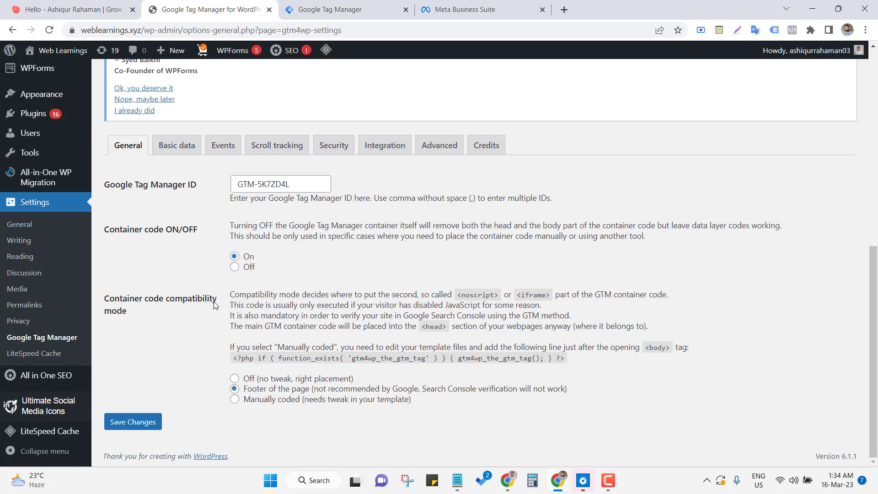
{"action": "left_click", "coordinate": [139, 427]}
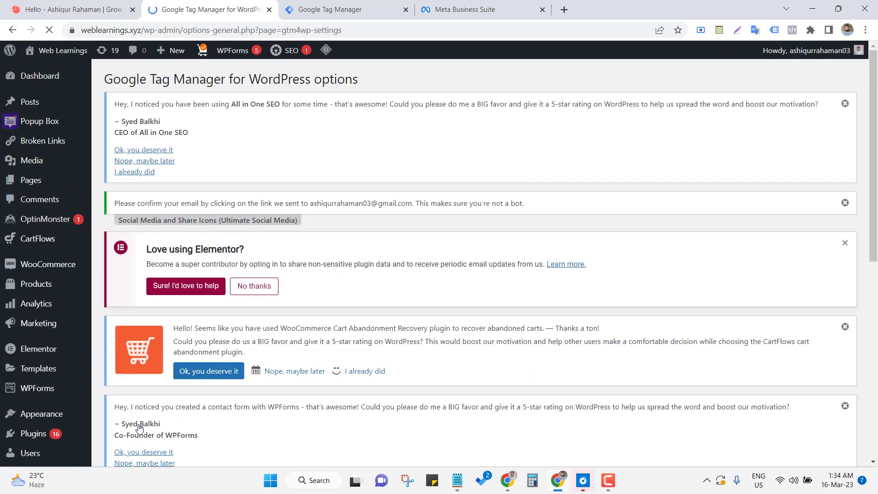
{"action": "scroll", "coordinate": [268, 360], "scroll_direction": "down", "scroll_amount": 4}
{"action": "scroll", "coordinate": [269, 360], "scroll_direction": "down", "scroll_amount": 3}
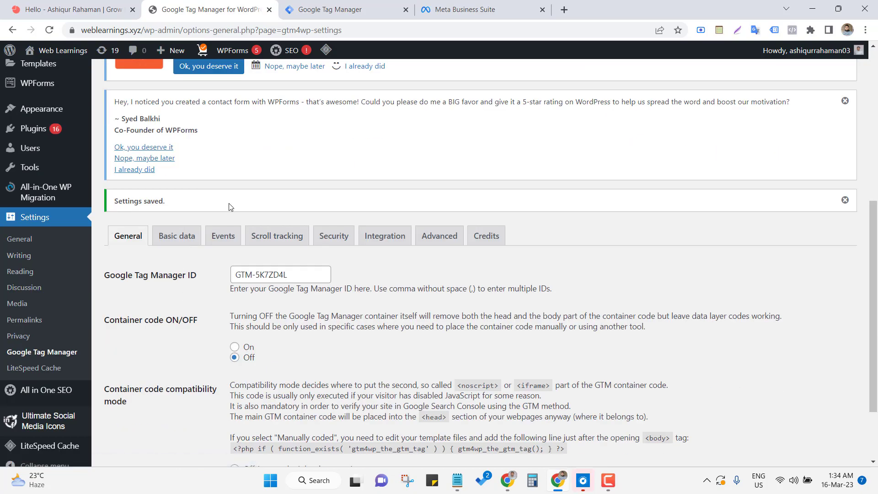
Step: Load weblearnings.xyz in a new browser tab and bring up the Tag Assistant Legacy extension
{"action": "left_click", "coordinate": [326, 5]}
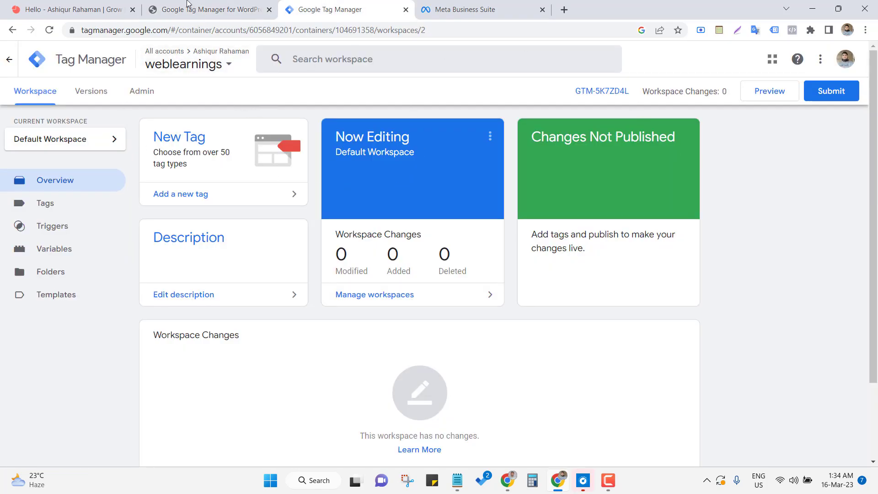
{"action": "left_click", "coordinate": [187, 4]}
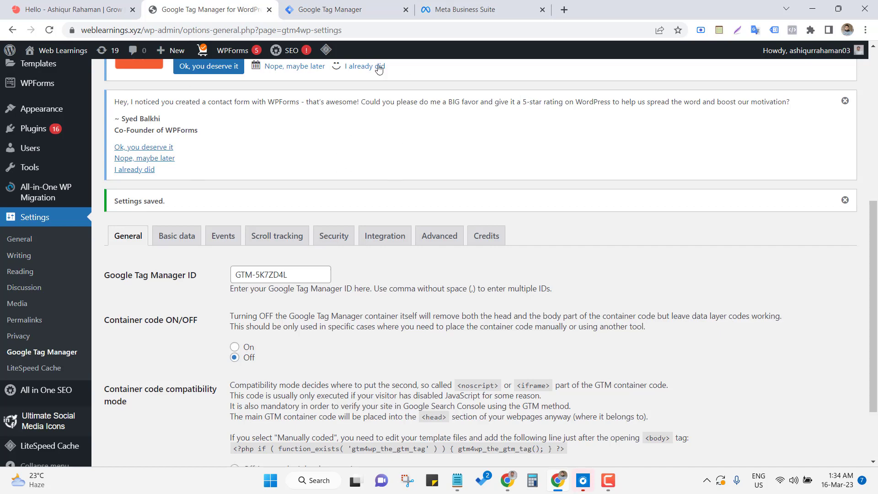
{"action": "left_click", "coordinate": [570, 9]}
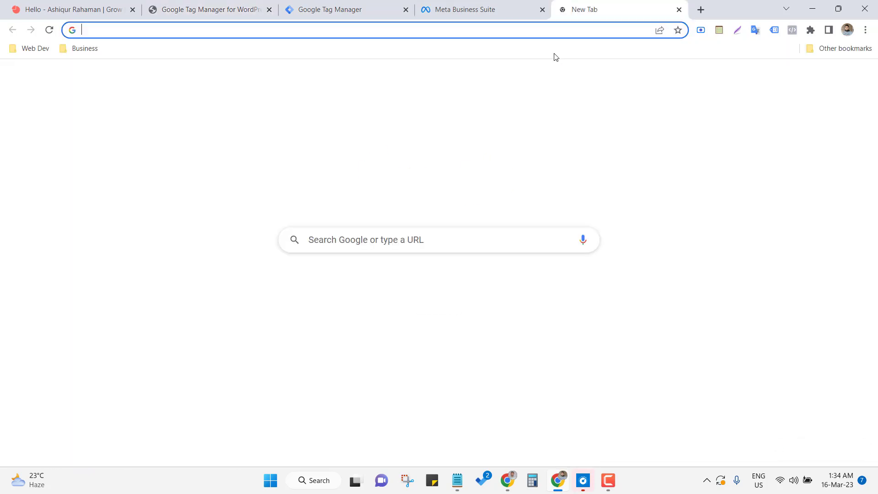
{"action": "type", "text": "weblearnings.xyz"}
{"action": "key", "text": "Return"}
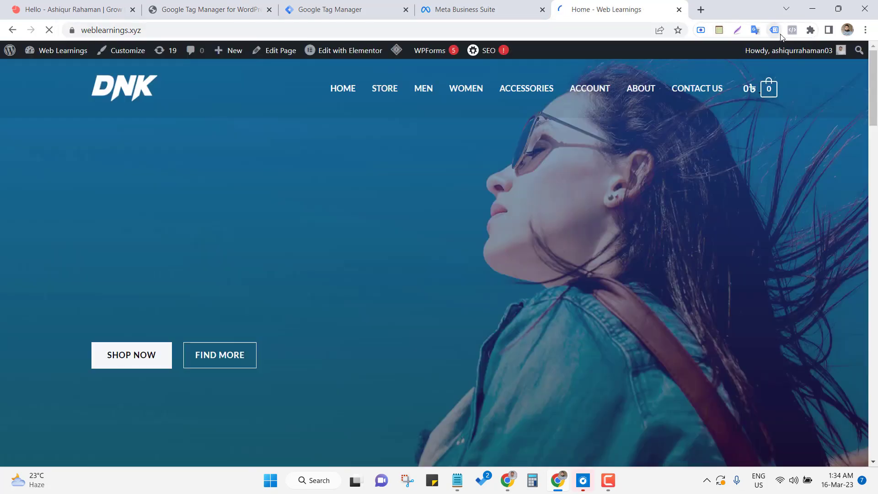
{"action": "left_click", "coordinate": [778, 32]}
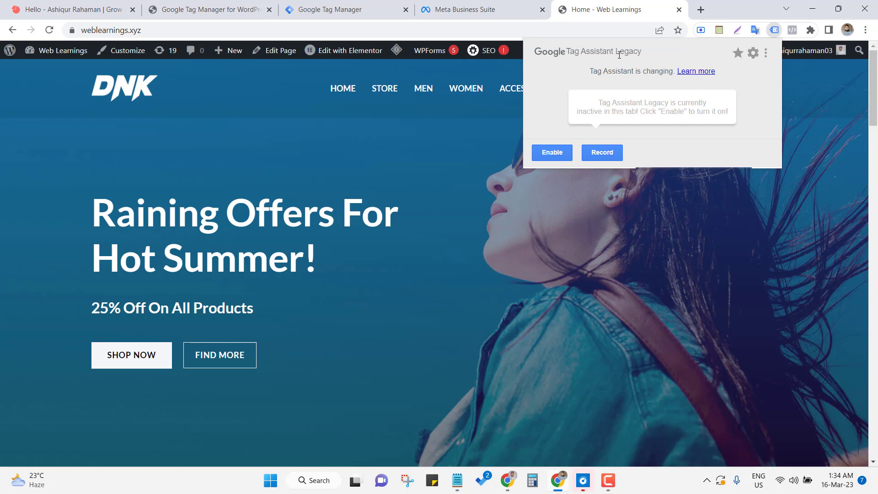
Step: Search Google for "google tag assistant extension", view the Tag Assistant Legacy page in the Chrome Web Store and close it
{"action": "left_click", "coordinate": [700, 10]}
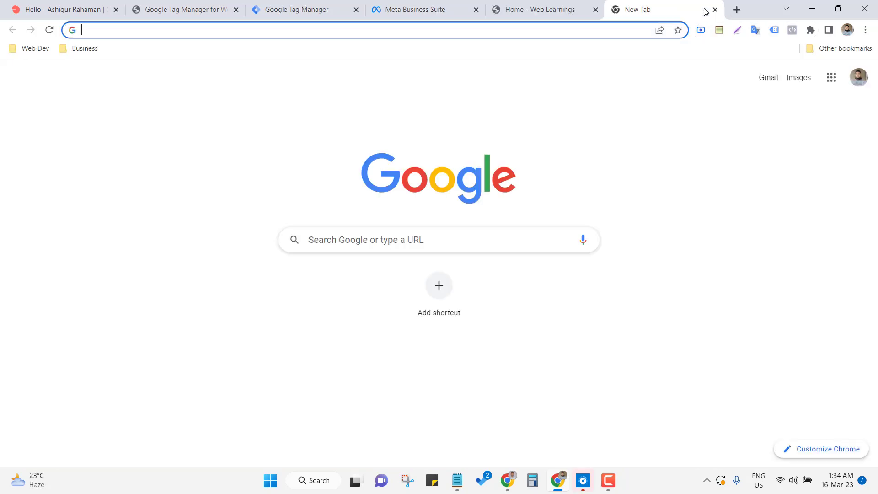
{"action": "type", "text": "google taga"}
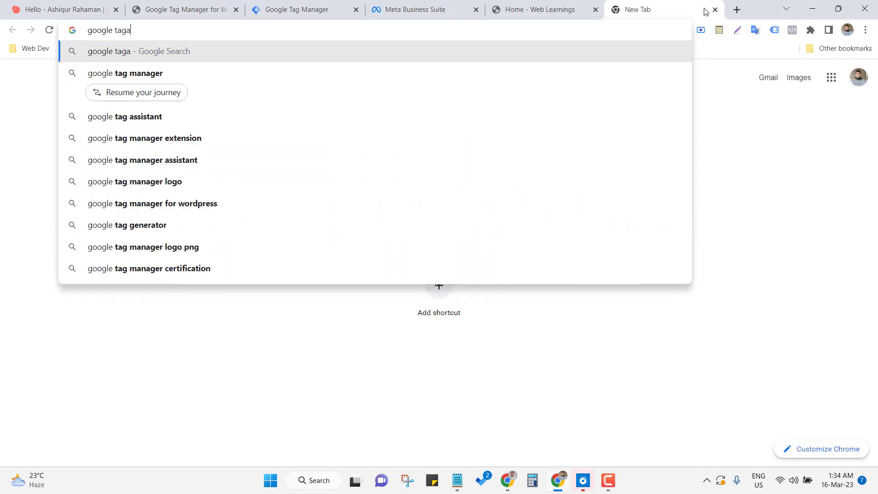
{"action": "key", "text": "BackSpace"}
{"action": "type", "text": "assi"}
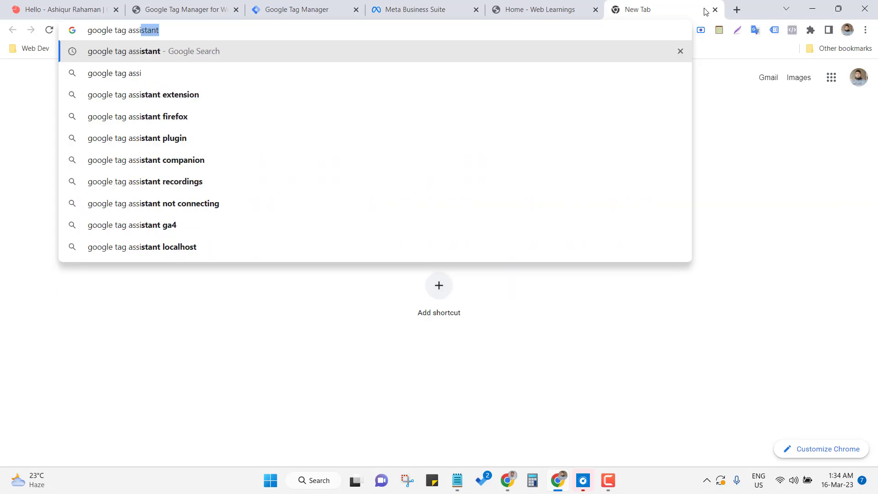
{"action": "key", "text": "Right"}
{"action": "key", "text": "Down"}
{"action": "key", "text": "Return"}
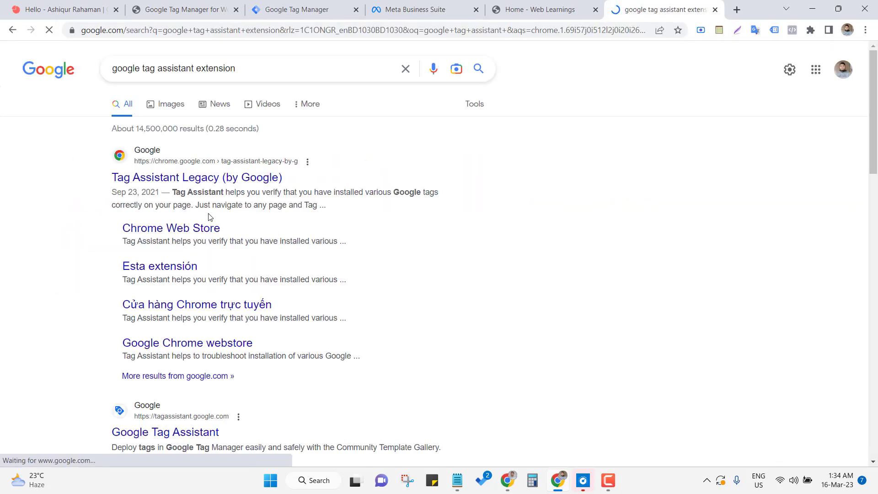
{"action": "left_click", "coordinate": [218, 221]}
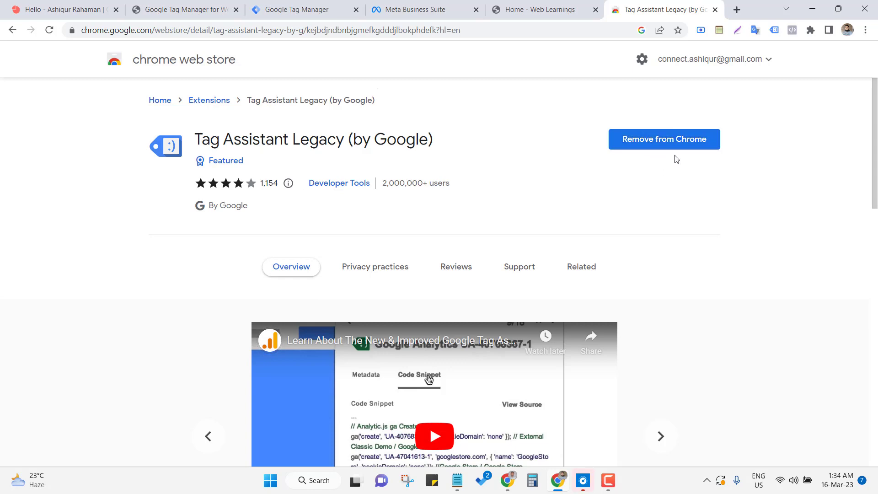
{"action": "left_click", "coordinate": [715, 9]}
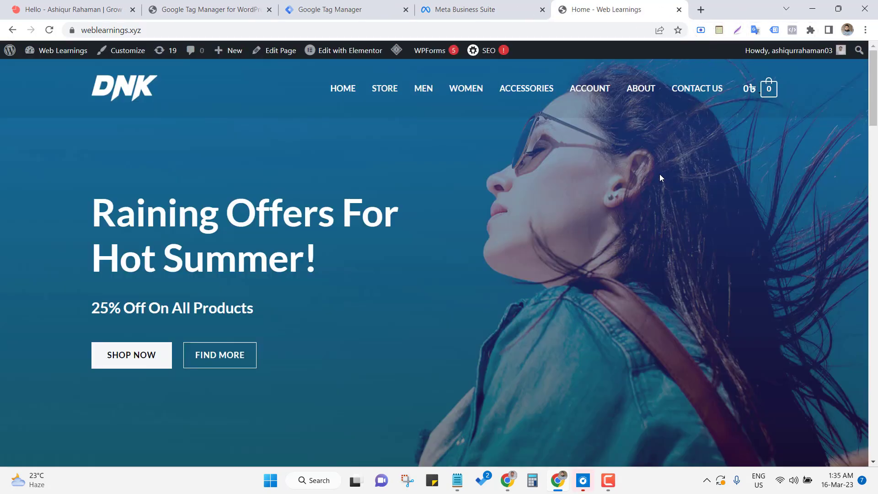
Step: Enable Tag Assistant Legacy for the weblearnings.xyz homepage and reload the page
{"action": "left_click", "coordinate": [774, 30]}
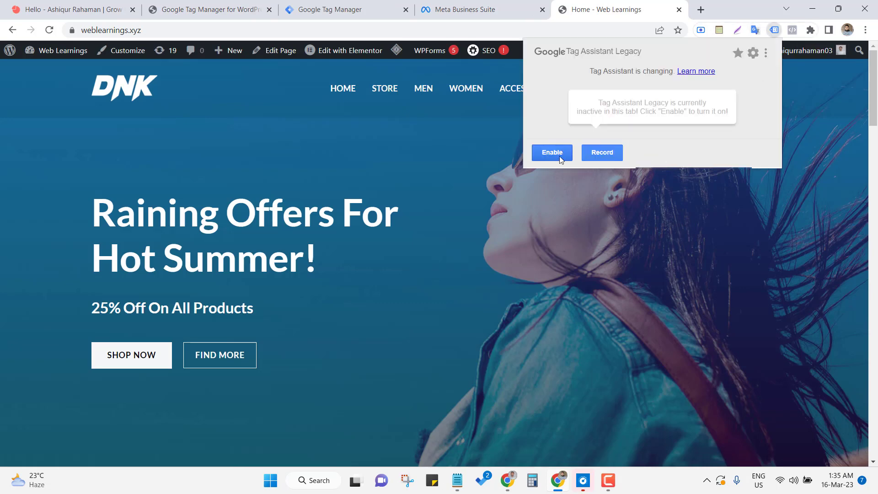
{"action": "left_click", "coordinate": [554, 152]}
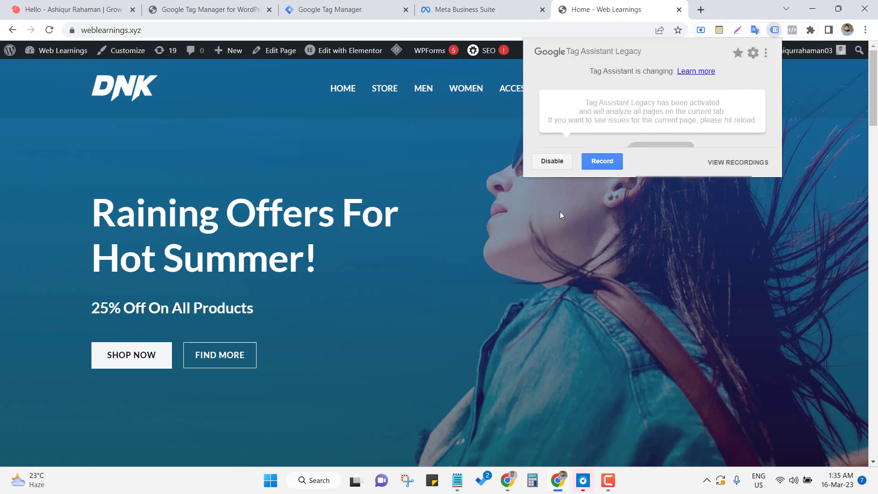
{"action": "left_click", "coordinate": [473, 221]}
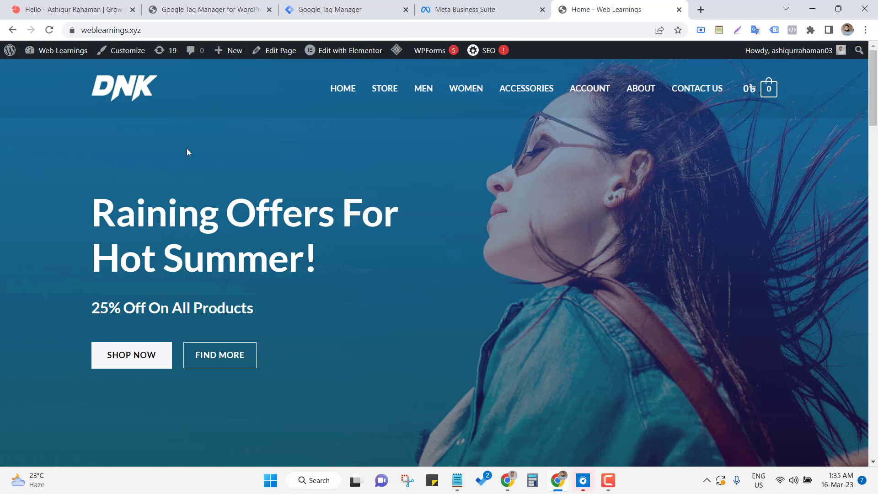
{"action": "left_click", "coordinate": [49, 30]}
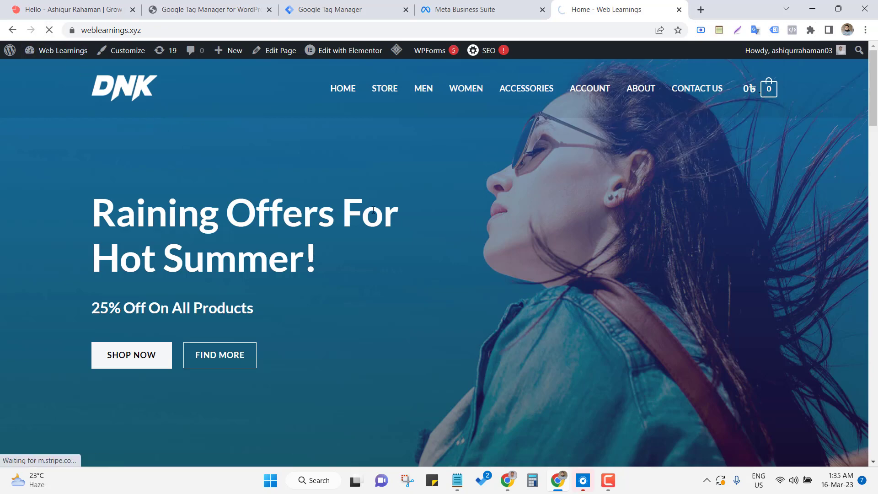
Step: Look over the homepage content and check the Tag Assistant Legacy analysis for installed tags
{"action": "scroll", "coordinate": [558, 243], "scroll_direction": "down", "scroll_amount": 8}
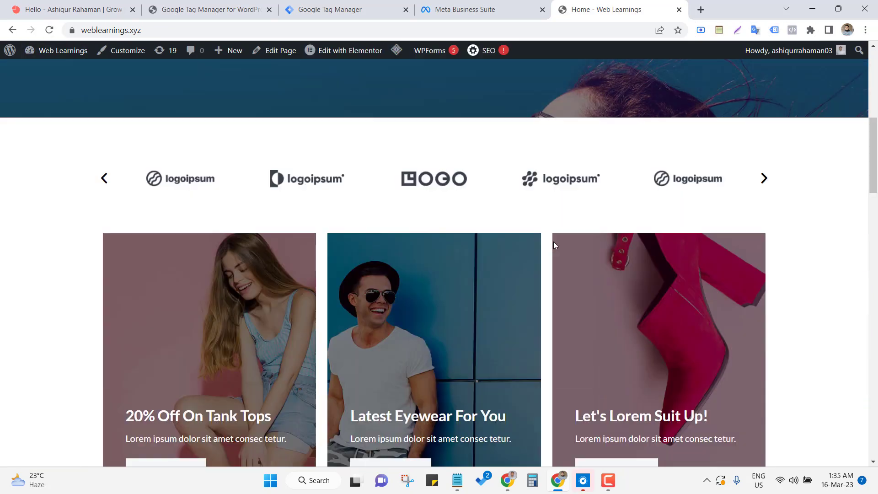
{"action": "scroll", "coordinate": [550, 249], "scroll_direction": "down", "scroll_amount": 15}
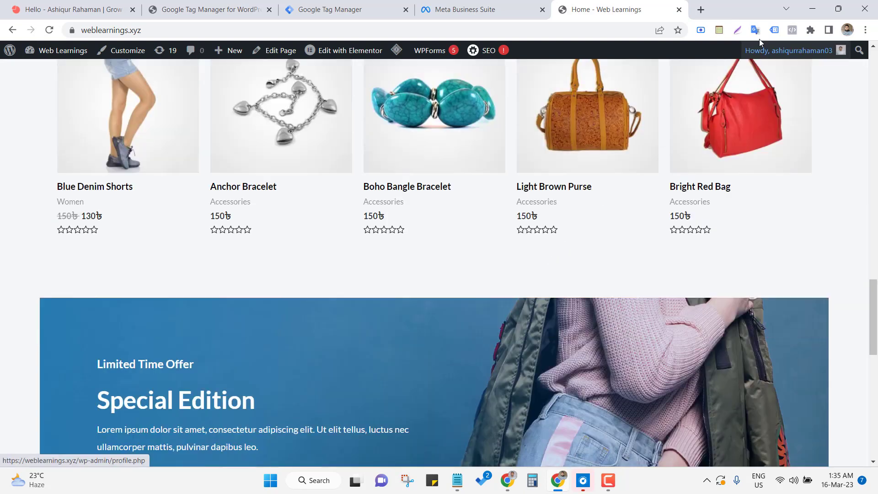
{"action": "left_click", "coordinate": [774, 29]}
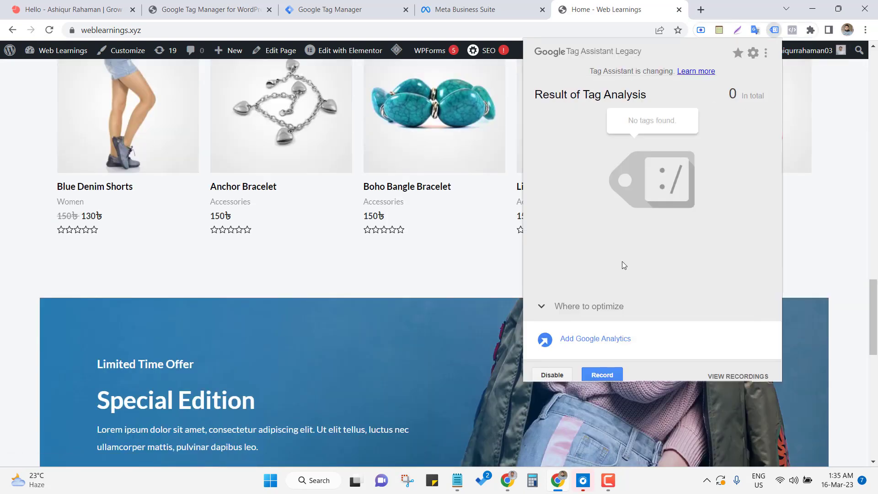
{"action": "left_click", "coordinate": [596, 373]}
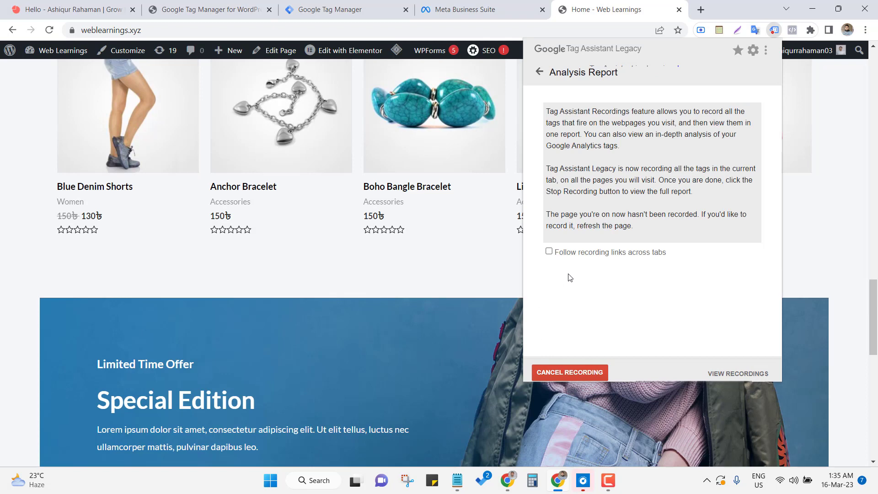
{"action": "left_click", "coordinate": [540, 73]}
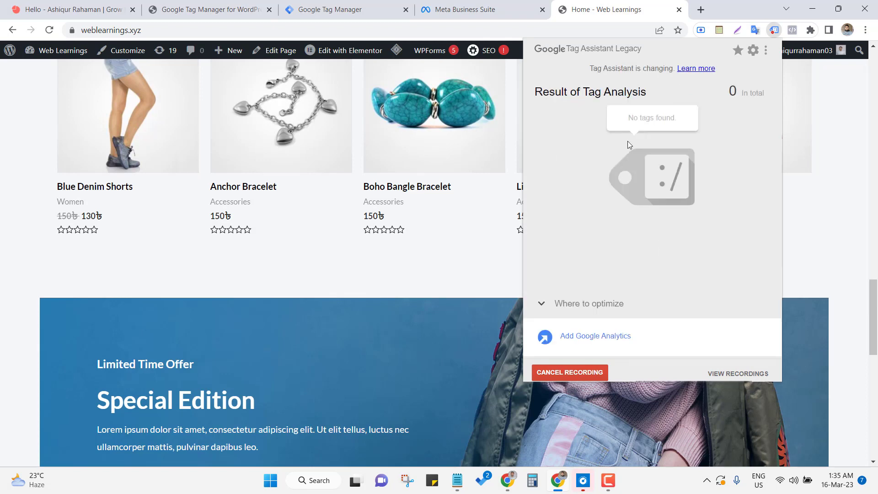
{"action": "left_click", "coordinate": [774, 30]}
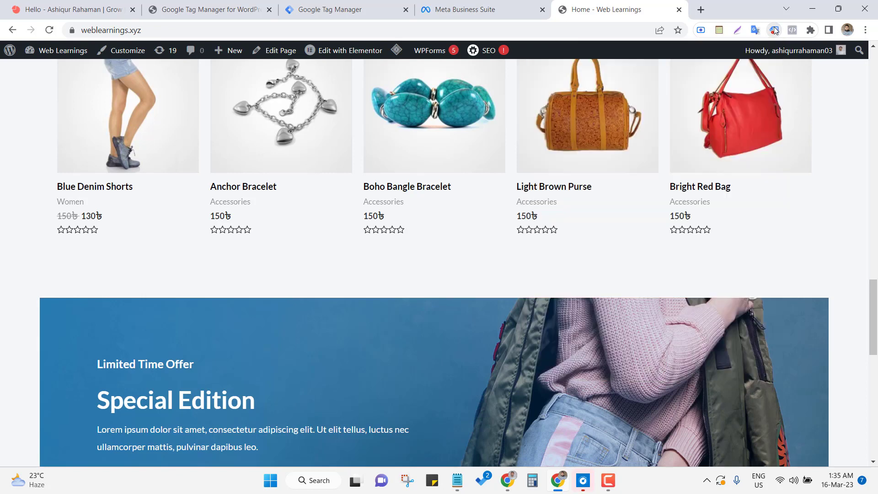
{"action": "left_click", "coordinate": [774, 30]}
{"action": "left_click", "coordinate": [567, 307]}
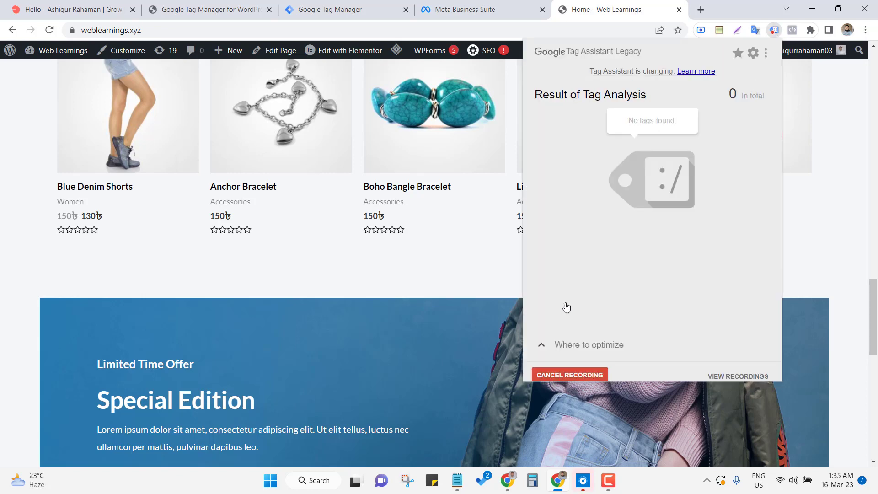
{"action": "left_click", "coordinate": [565, 340]}
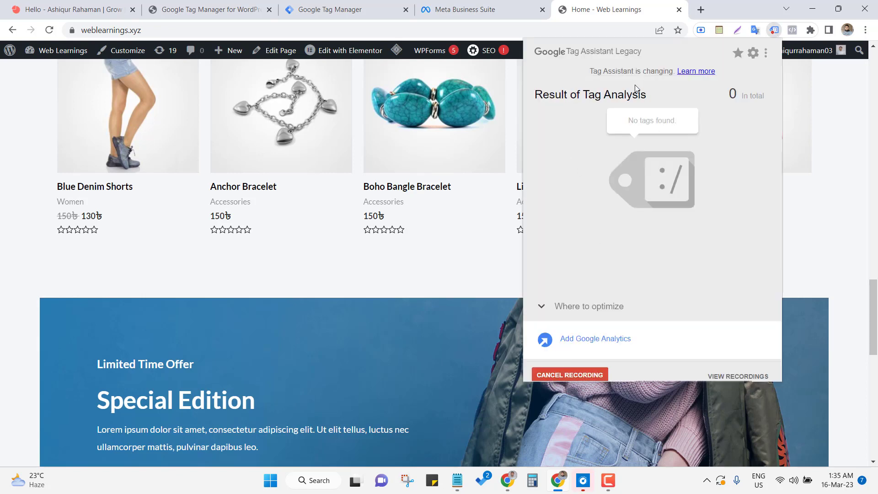
{"action": "left_click", "coordinate": [594, 374]}
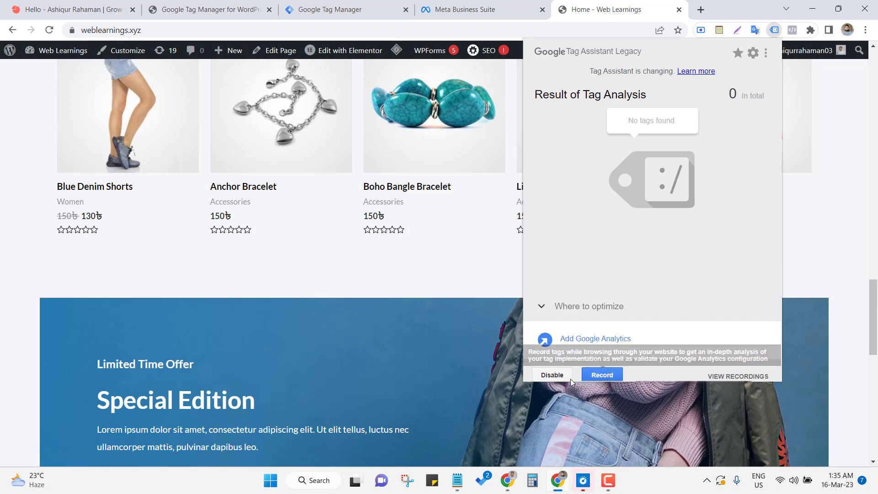
Step: Turn Tag Assistant Legacy off and on again for the homepage, and reload the page
{"action": "left_click", "coordinate": [557, 376]}
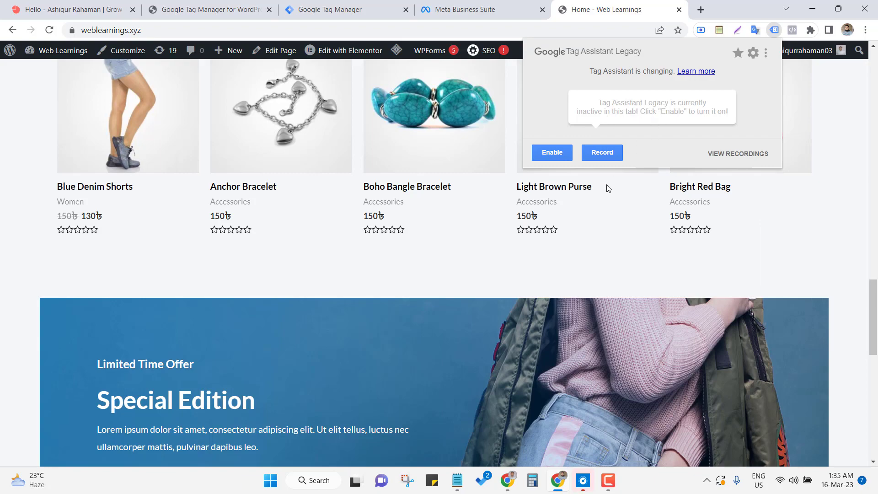
{"action": "left_click", "coordinate": [567, 151]}
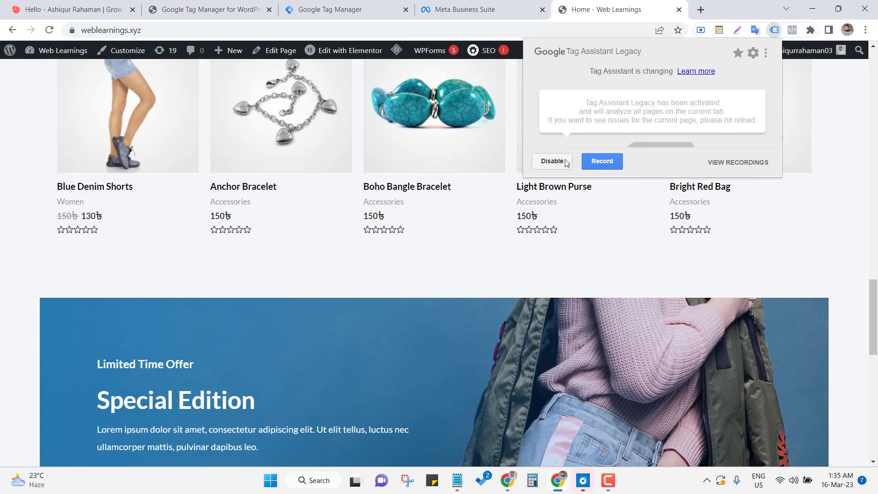
{"action": "left_click", "coordinate": [481, 320]}
{"action": "scroll", "coordinate": [481, 320], "scroll_direction": "up", "scroll_amount": 20}
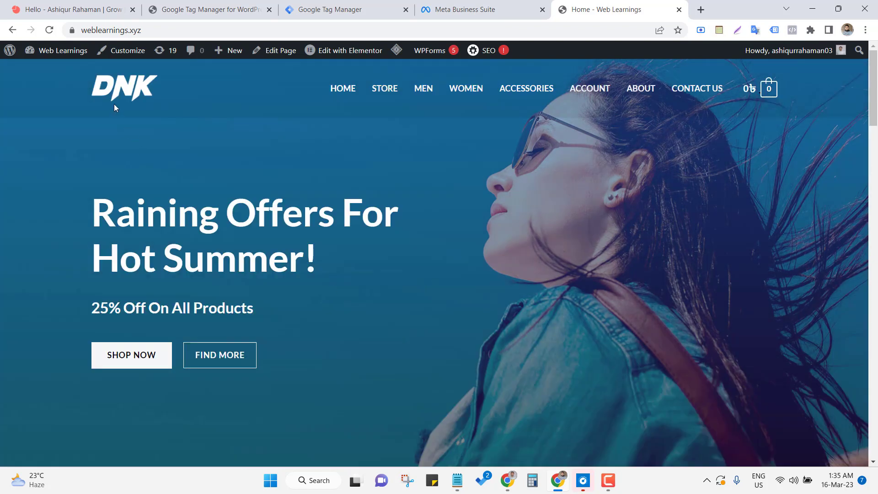
{"action": "left_click", "coordinate": [49, 30]}
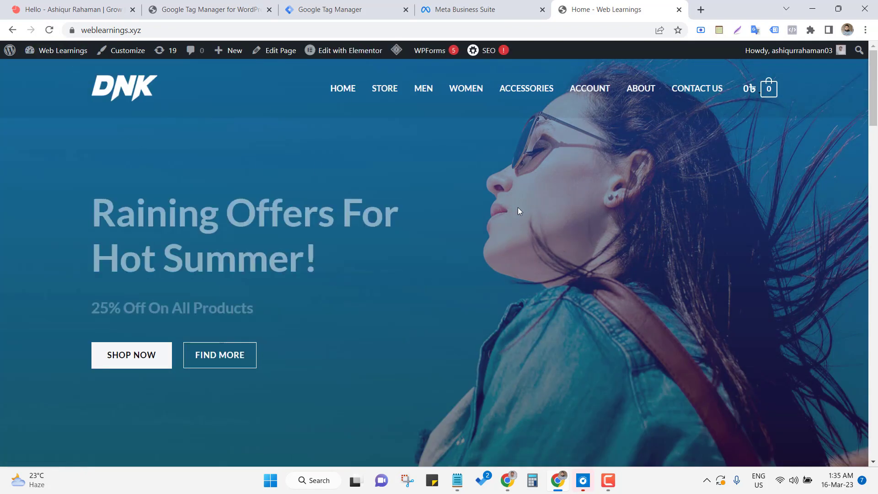
Step: Look through the homepage products and check the Tag Assistant Legacy analysis for installed tags
{"action": "scroll", "coordinate": [518, 209], "scroll_direction": "down", "scroll_amount": 15}
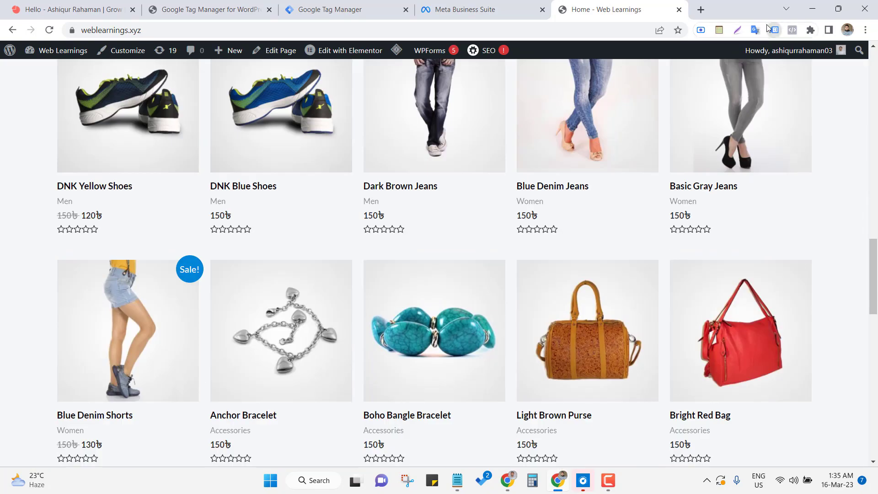
{"action": "left_click", "coordinate": [773, 30]}
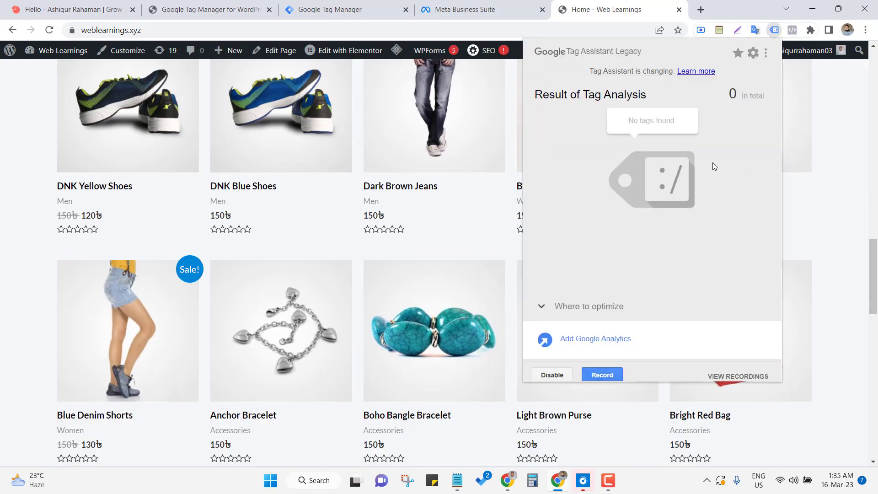
{"action": "left_click", "coordinate": [844, 130]}
{"action": "scroll", "coordinate": [503, 153], "scroll_direction": "down", "scroll_amount": 10}
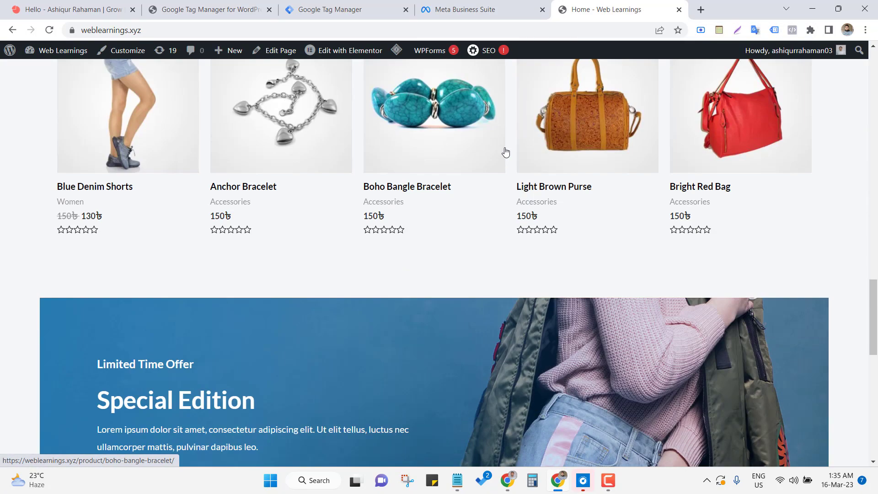
Step: In the GTM4WP settings, turn the container code on, set compatibility mode to Footer of the page, and save the changes
{"action": "left_click", "coordinate": [327, 9]}
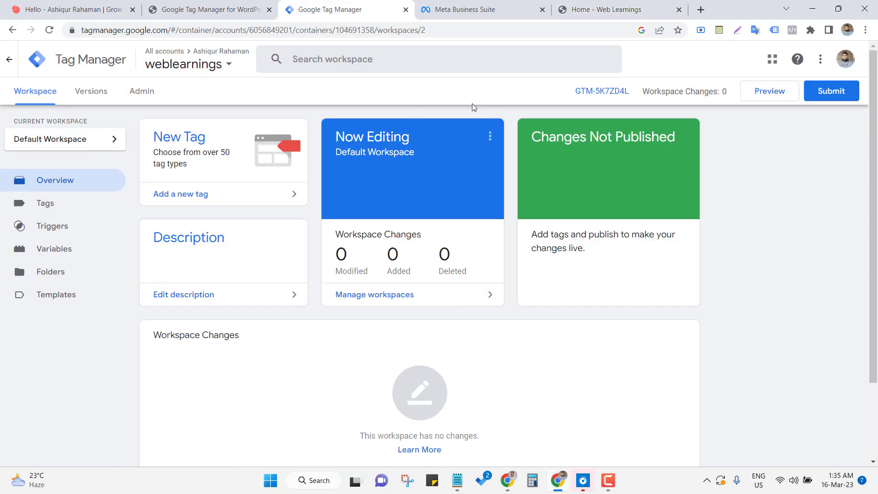
{"action": "left_click", "coordinate": [235, 9]}
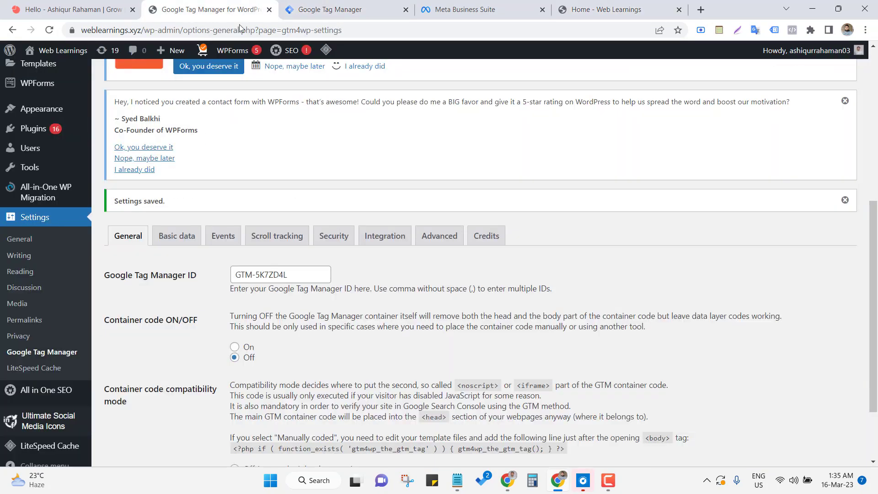
{"action": "scroll", "coordinate": [189, 249], "scroll_direction": "down", "scroll_amount": 2}
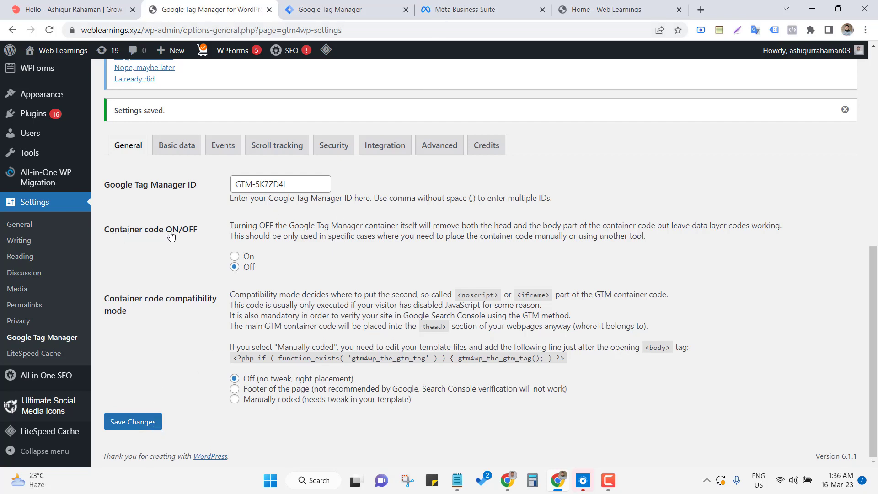
{"action": "left_click", "coordinate": [234, 256]}
{"action": "left_click", "coordinate": [235, 389]}
{"action": "left_click", "coordinate": [137, 421]}
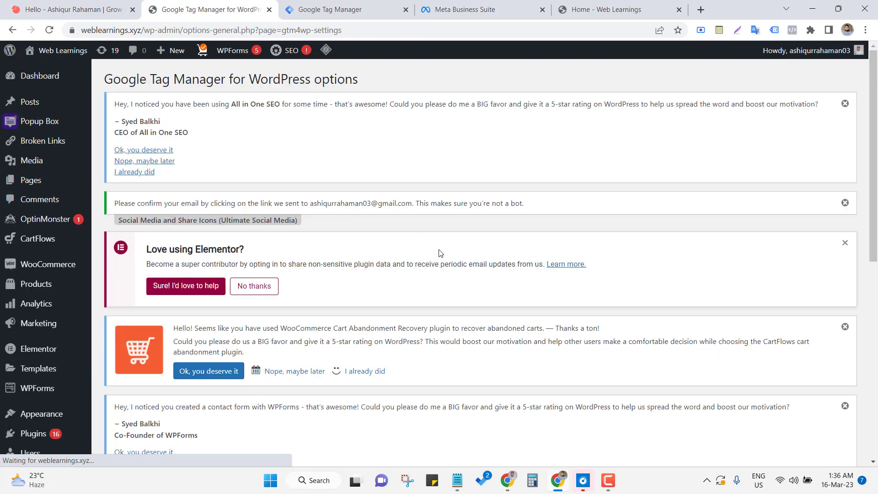
Step: Reload the Web Learnings homepage and check the Tag Assistant Legacy analysis for the container tag
{"action": "left_click", "coordinate": [596, 10]}
{"action": "key", "text": "F5"}
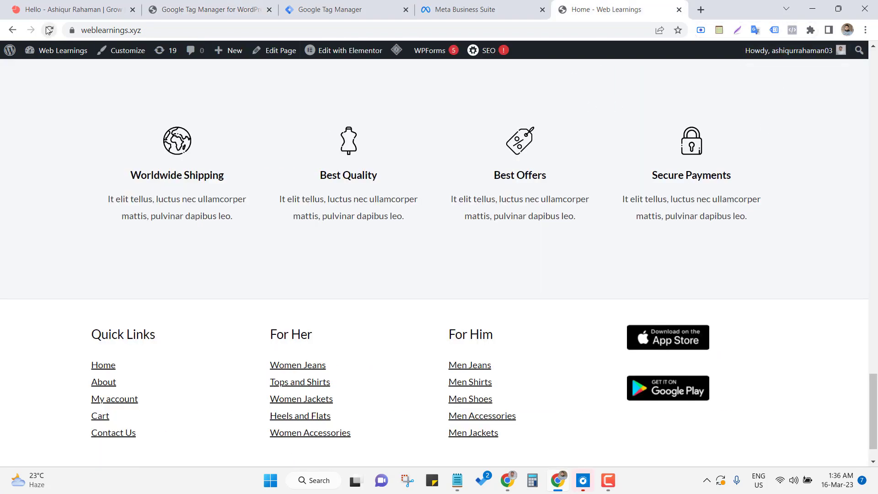
{"action": "scroll", "coordinate": [322, 194], "scroll_direction": "up", "scroll_amount": 11}
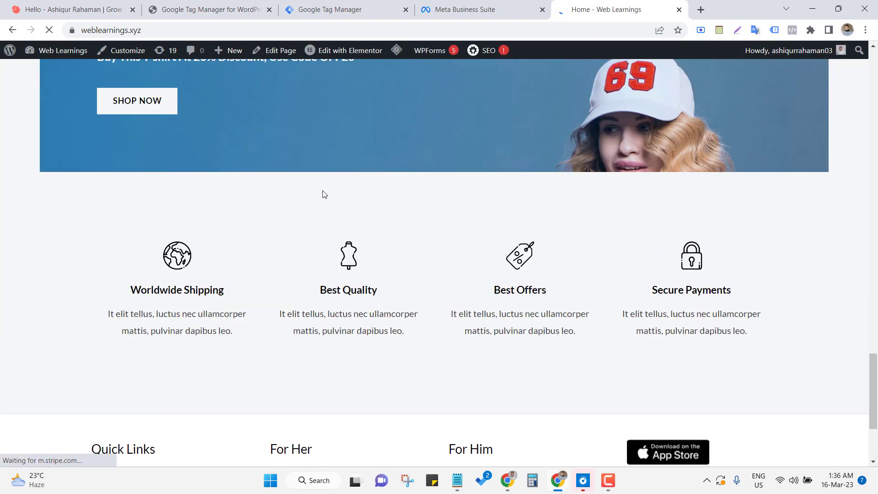
{"action": "scroll", "coordinate": [778, 224], "scroll_direction": "up", "scroll_amount": 10}
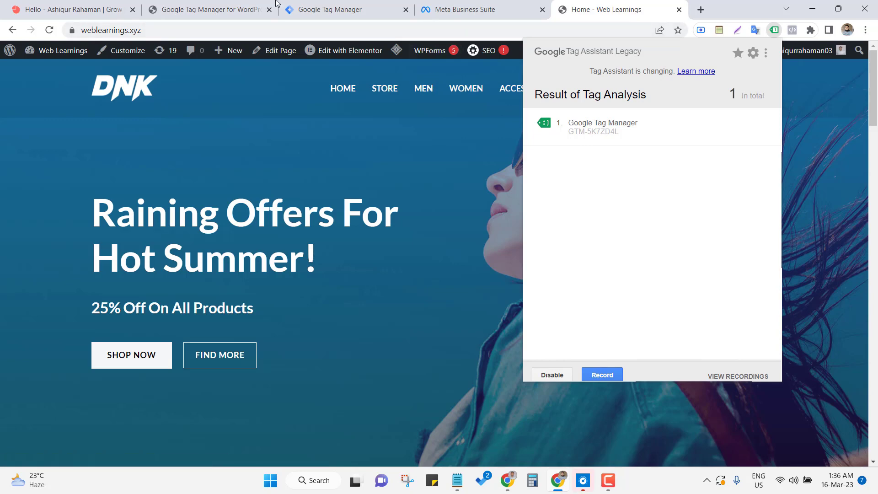
Step: Compare the container ID in Google Tag Manager with the one Tag Assistant Legacy reports for the homepage
{"action": "left_click", "coordinate": [344, 9]}
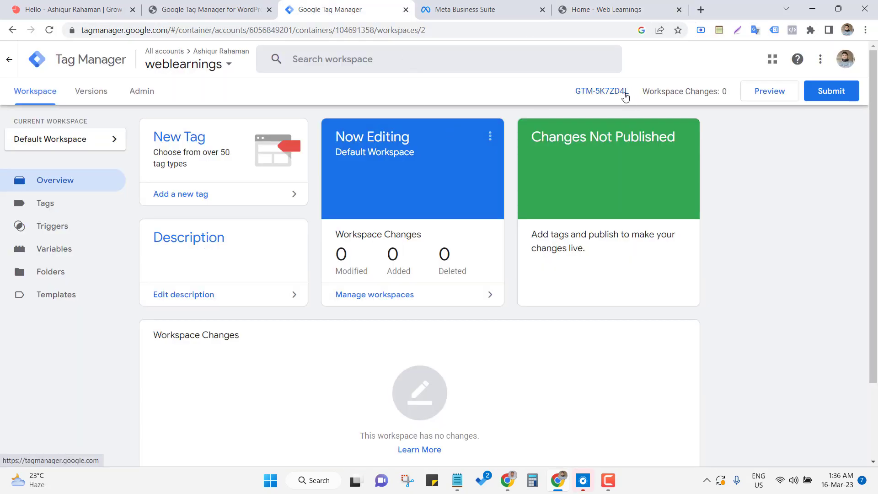
{"action": "left_click", "coordinate": [606, 3]}
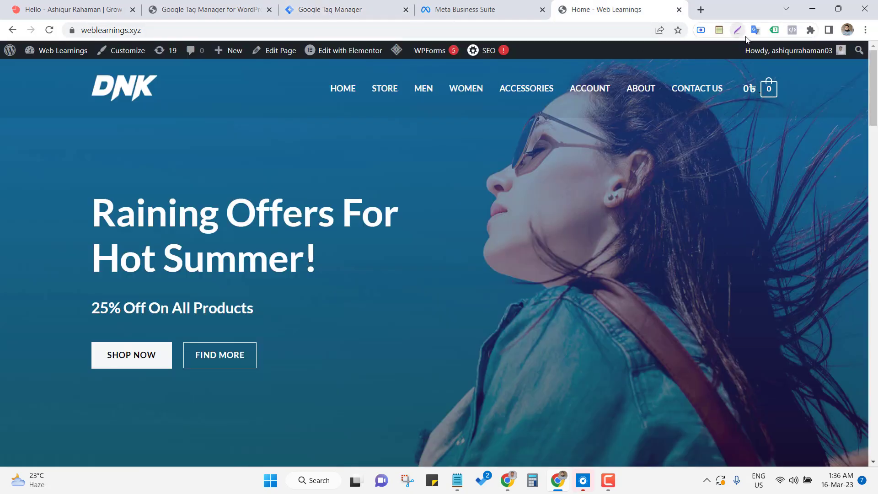
{"action": "left_click", "coordinate": [773, 30]}
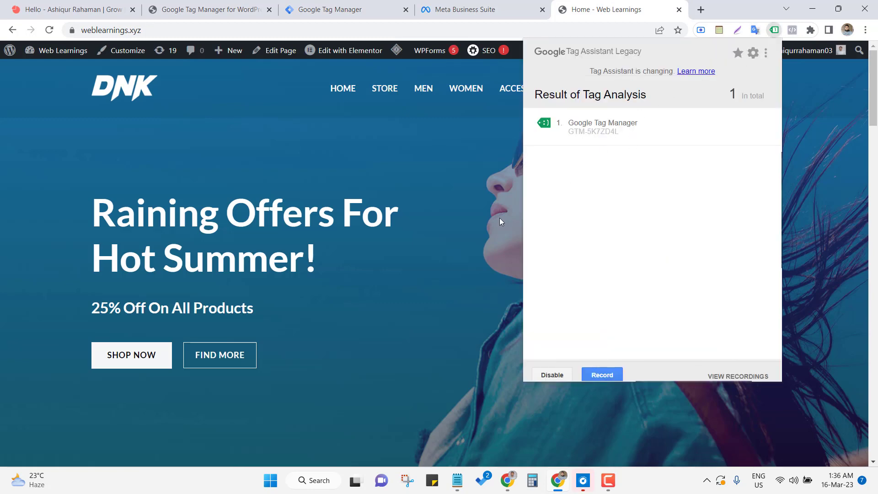
{"action": "left_click", "coordinate": [487, 220]}
{"action": "left_click", "coordinate": [194, 7]}
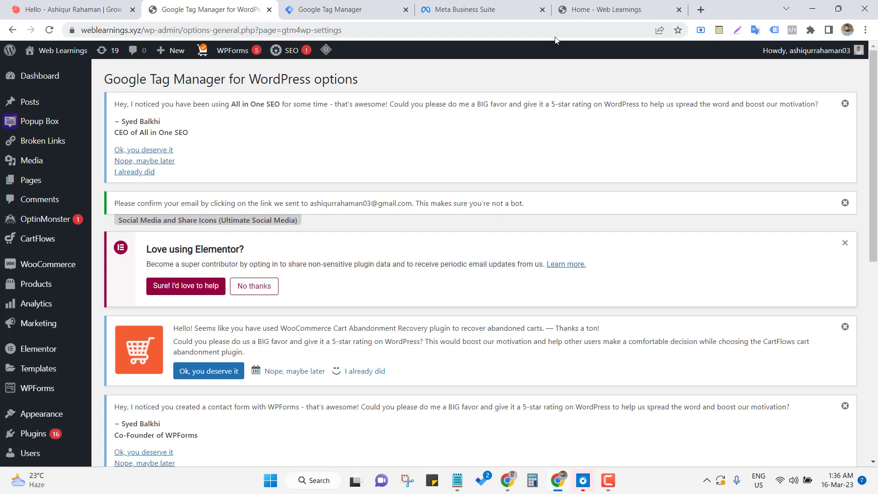
{"action": "left_click", "coordinate": [347, 6]}
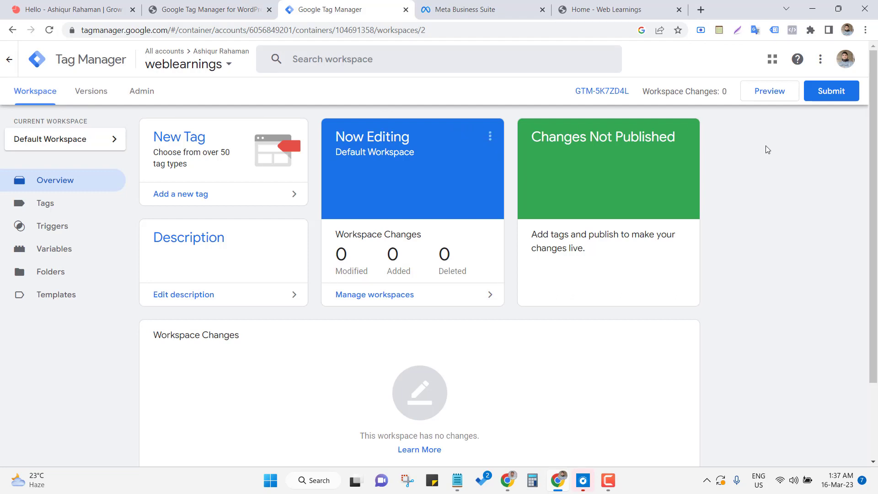
{"action": "left_click", "coordinate": [763, 95]}
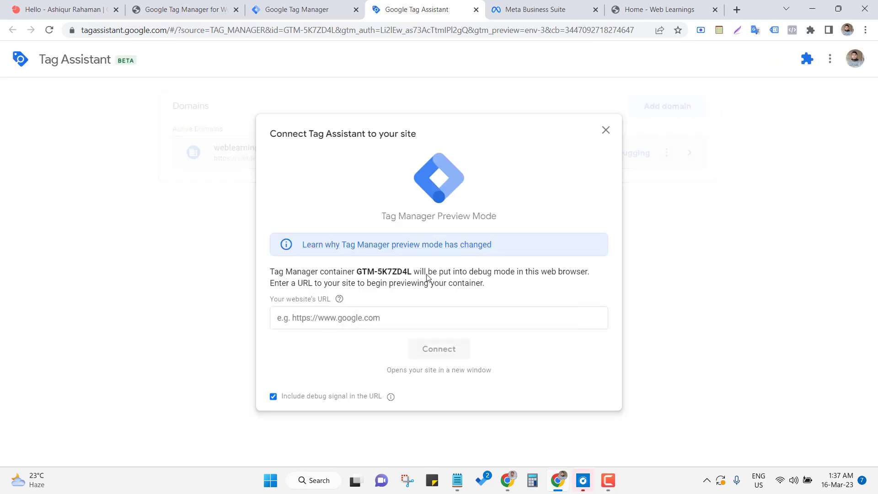
{"action": "left_click", "coordinate": [394, 315]}
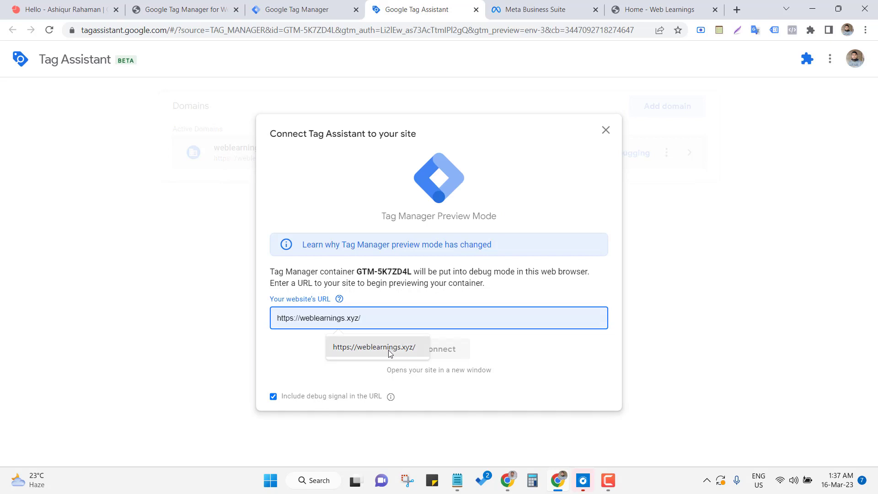
{"action": "left_click", "coordinate": [605, 131]}
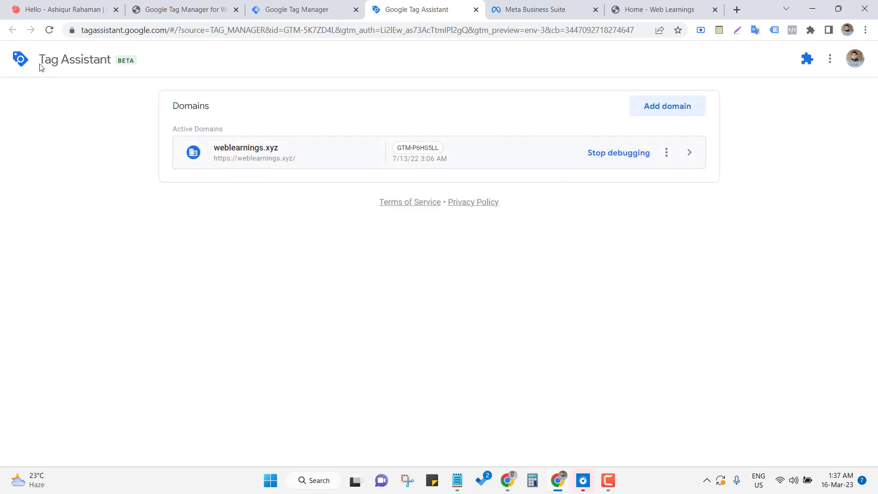
{"action": "middle_click", "coordinate": [425, 4]}
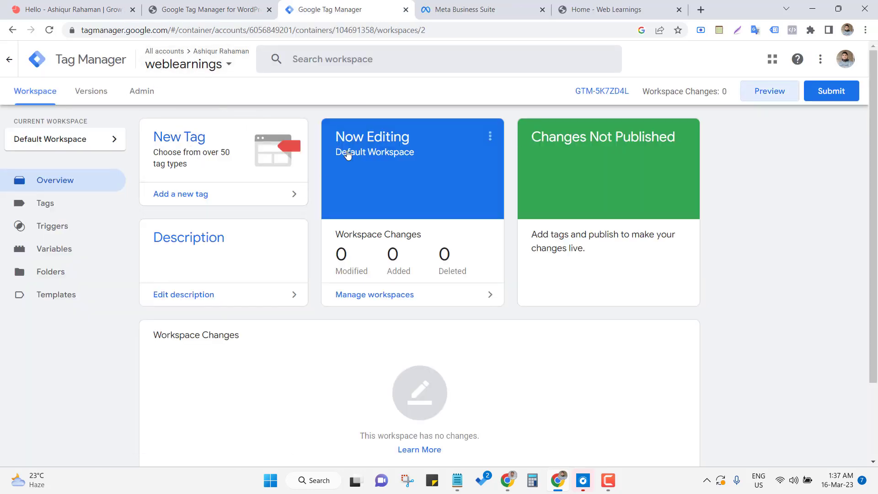
{"action": "left_click", "coordinate": [760, 100]}
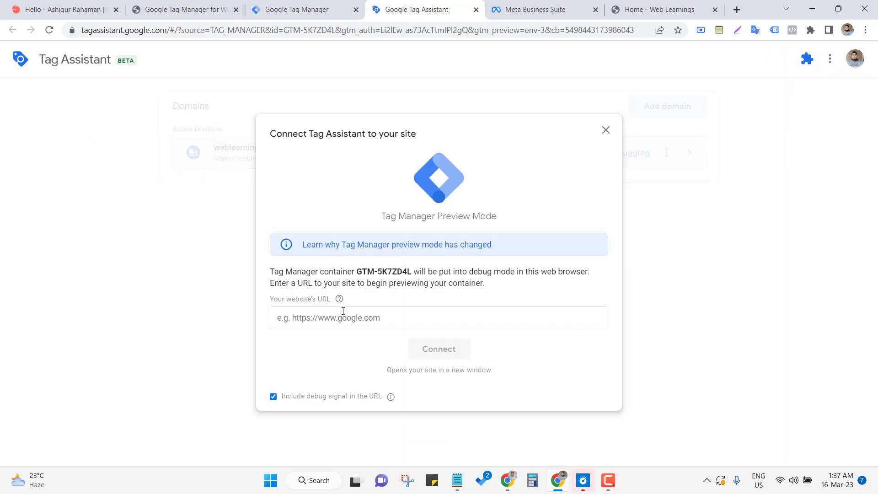
{"action": "left_click", "coordinate": [342, 315]}
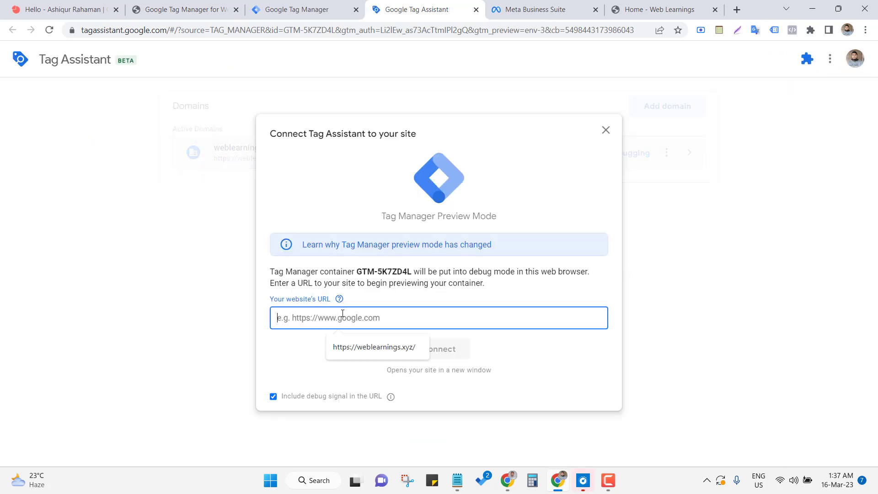
{"action": "left_click", "coordinate": [366, 347]}
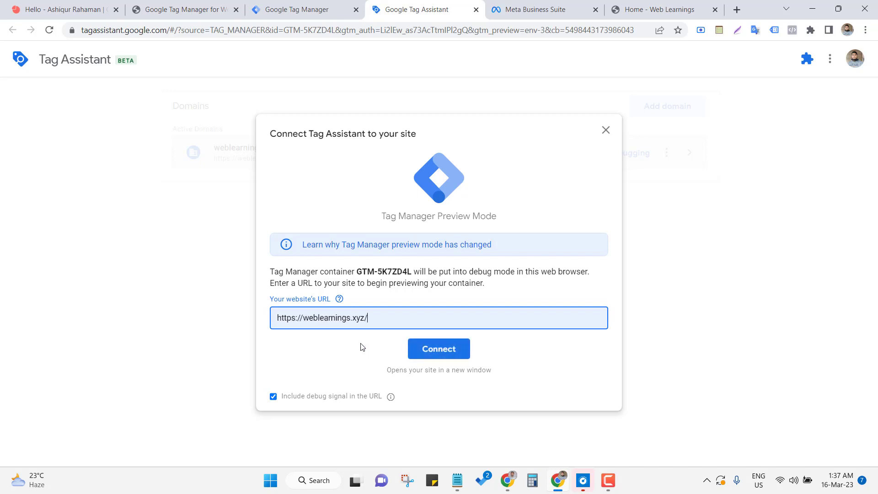
{"action": "left_click", "coordinate": [428, 350]}
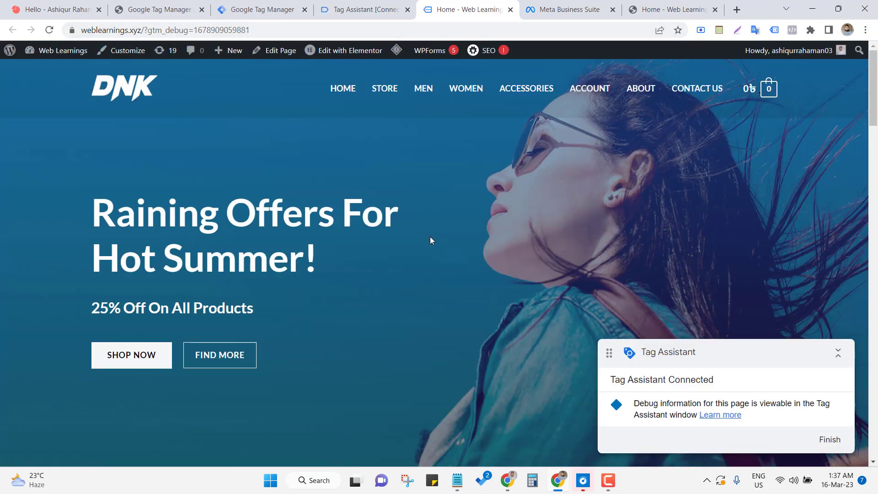
Step: Open the DNK Yellow Shoes product page on the connected site and dismiss Tag Assistant's connection dialog
{"action": "scroll", "coordinate": [387, 312], "scroll_direction": "down", "scroll_amount": 15}
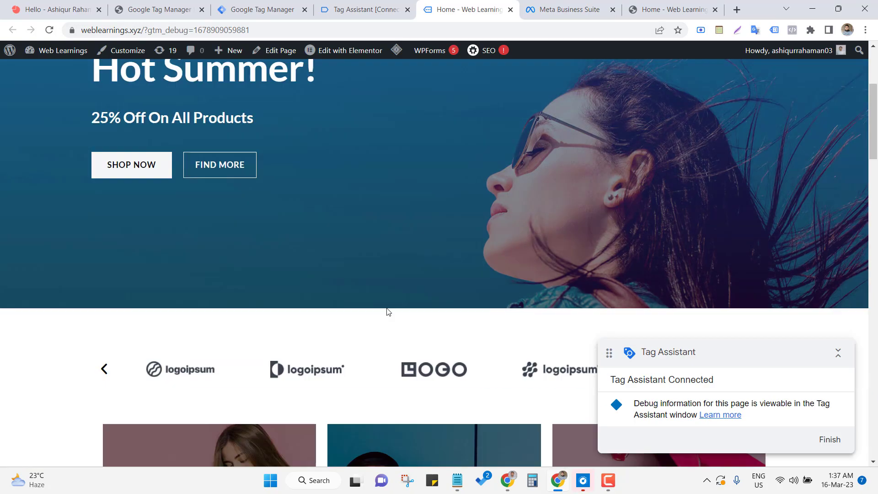
{"action": "scroll", "coordinate": [415, 341], "scroll_direction": "down", "scroll_amount": 4}
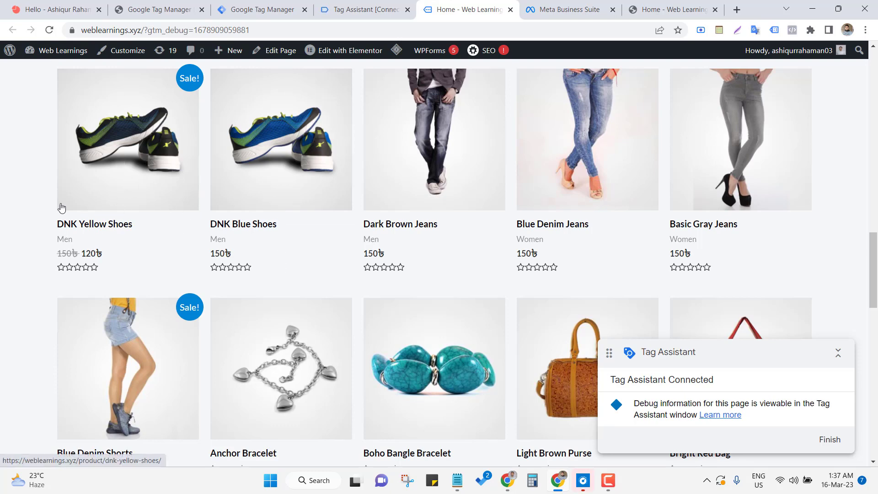
{"action": "left_click", "coordinate": [94, 201]}
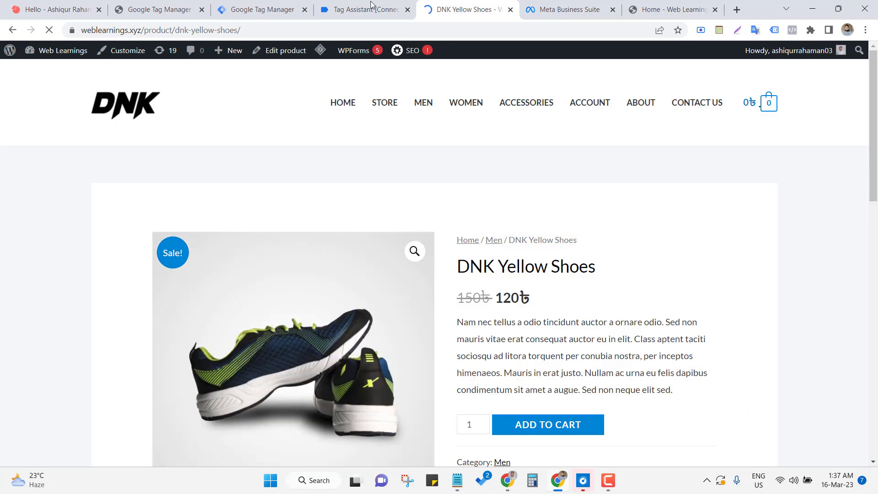
{"action": "left_click", "coordinate": [340, 10]}
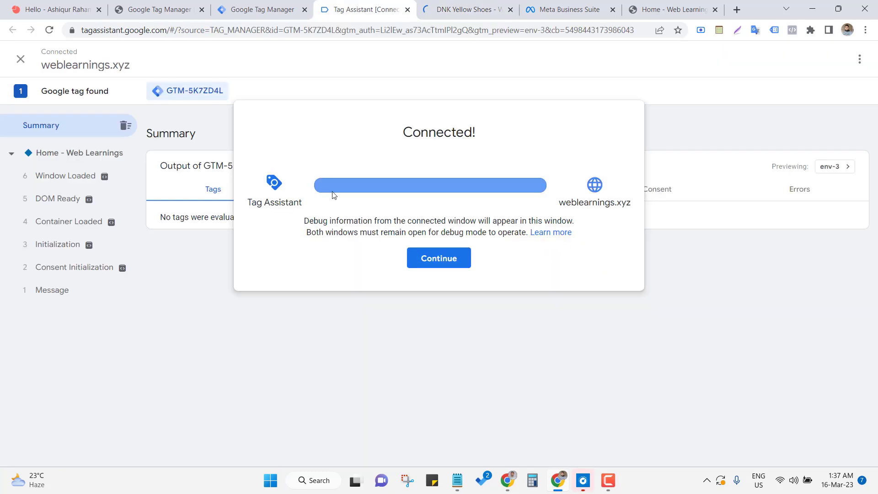
{"action": "left_click", "coordinate": [422, 257]}
Step: Check the DNK Yellow Shoes product name on its page and examine that page's variables and data layer values in Tag Assistant
{"action": "left_click", "coordinate": [432, 13]}
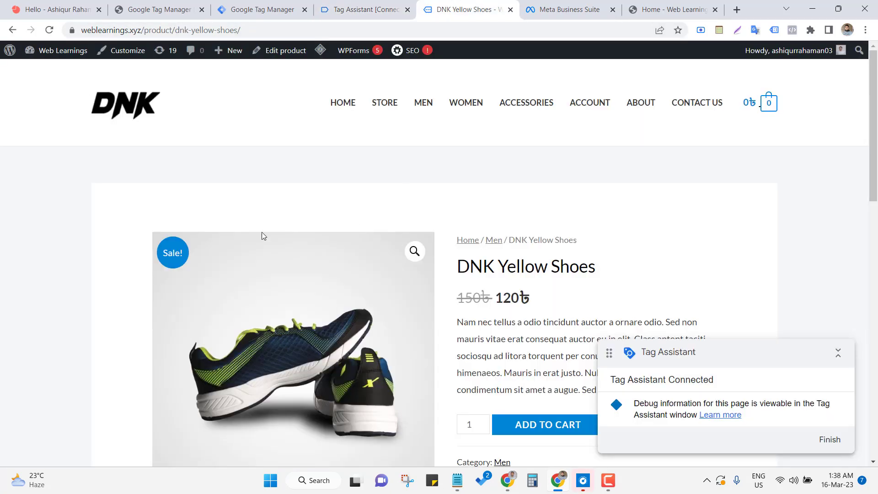
{"action": "left_click_drag", "start_coordinate": [459, 265], "coordinate": [597, 268]}
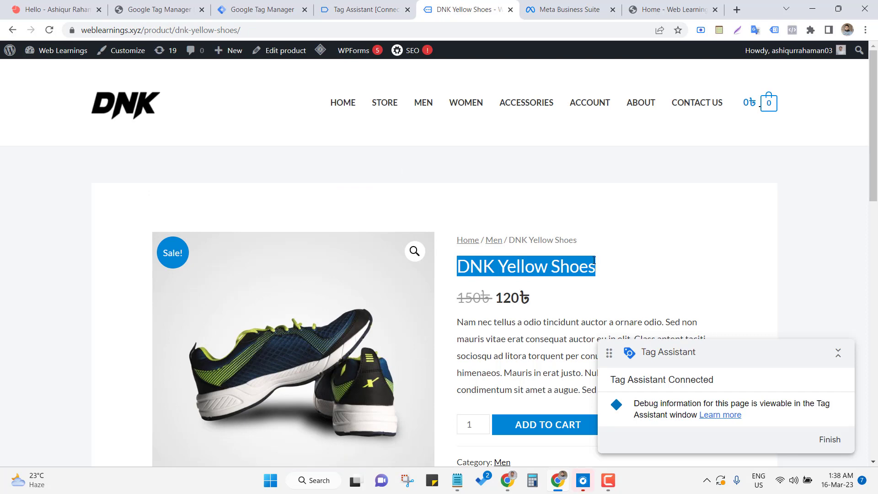
{"action": "left_click", "coordinate": [572, 218]}
{"action": "left_click", "coordinate": [362, 10]}
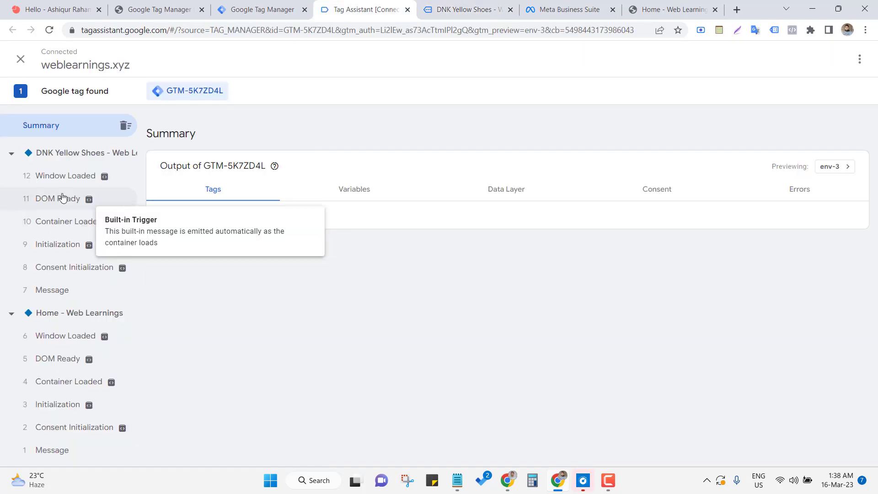
{"action": "left_click", "coordinate": [56, 153]}
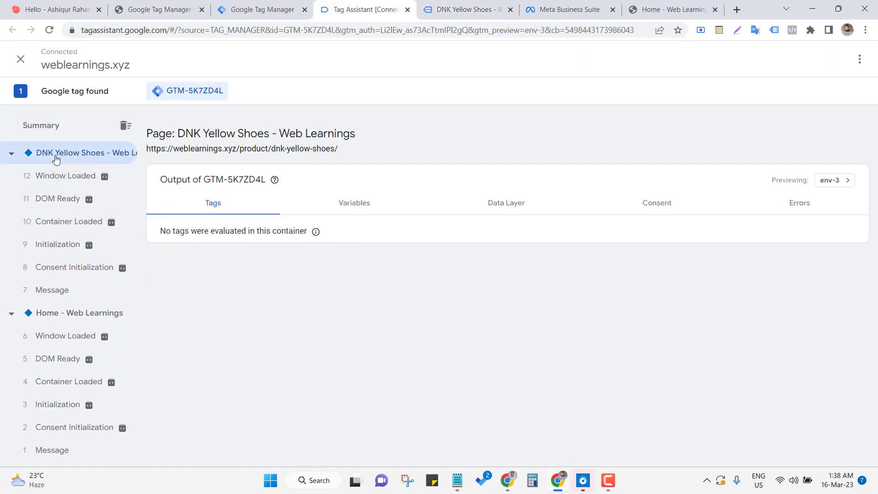
{"action": "left_click", "coordinate": [343, 213]}
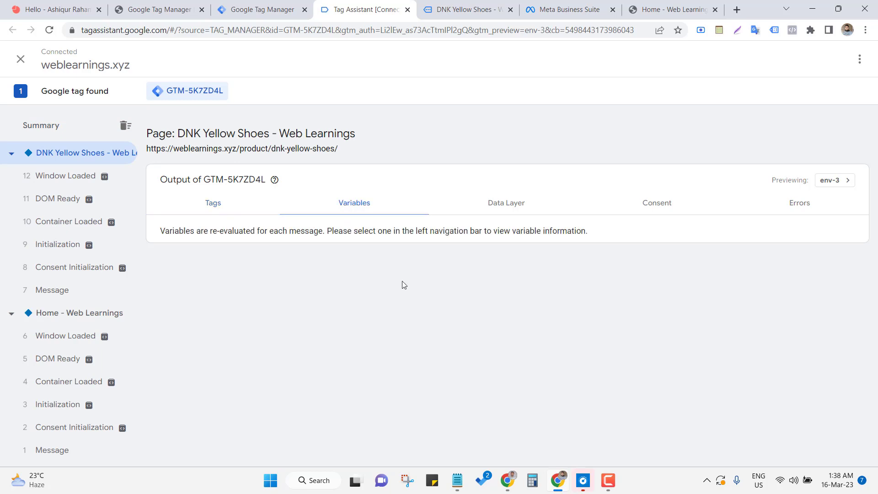
{"action": "left_click", "coordinate": [490, 202]}
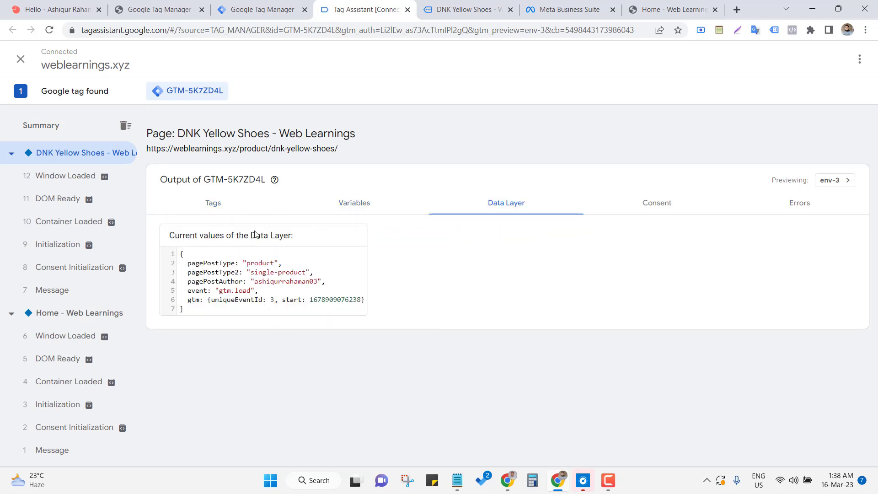
Step: Return to the DNK Yellow Shoes product page and highlight its sale price
{"action": "left_click", "coordinate": [484, 4]}
{"action": "scroll", "coordinate": [497, 312], "scroll_direction": "down", "scroll_amount": 3}
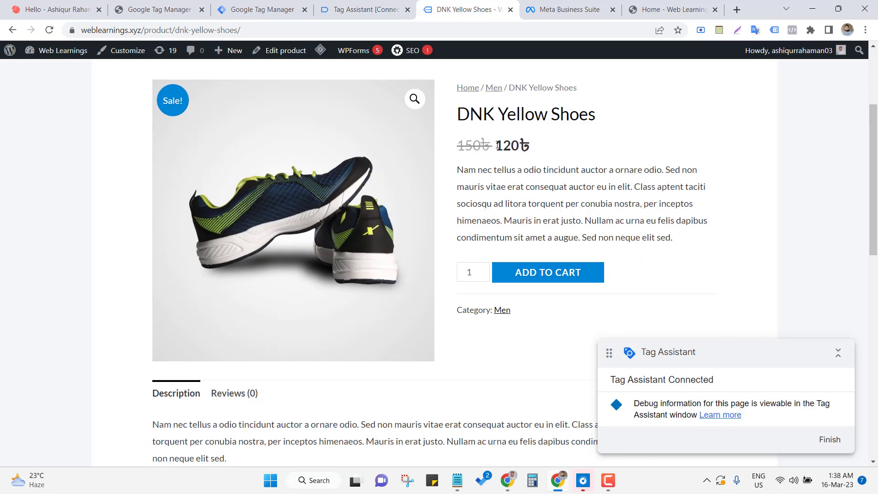
{"action": "left_click_drag", "start_coordinate": [495, 145], "coordinate": [530, 147]}
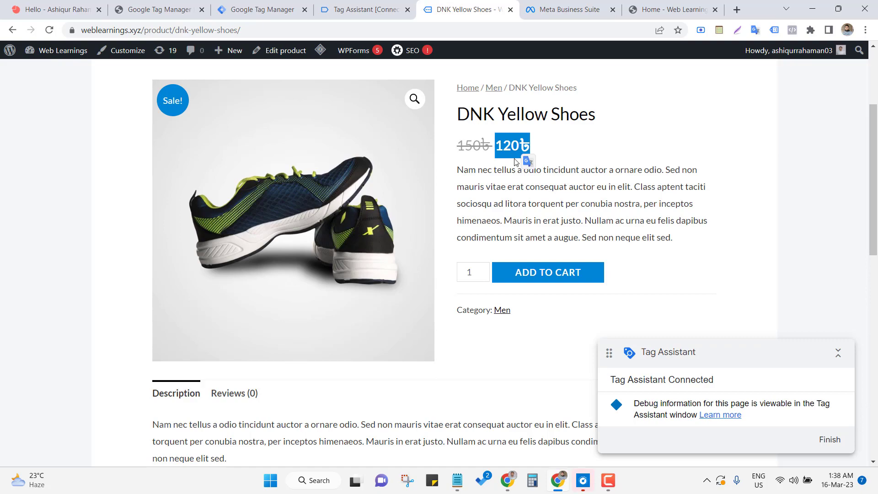
Step: Add the DNK Yellow Shoes to the cart and check the page events recorded in Tag Assistant
{"action": "left_click", "coordinate": [522, 191]}
{"action": "scroll", "coordinate": [451, 244], "scroll_direction": "up", "scroll_amount": 3}
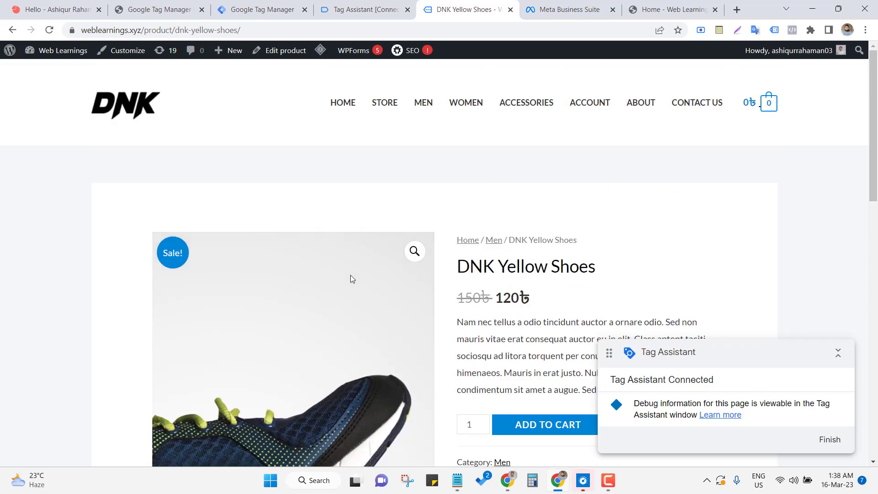
{"action": "scroll", "coordinate": [338, 363], "scroll_direction": "down", "scroll_amount": 3}
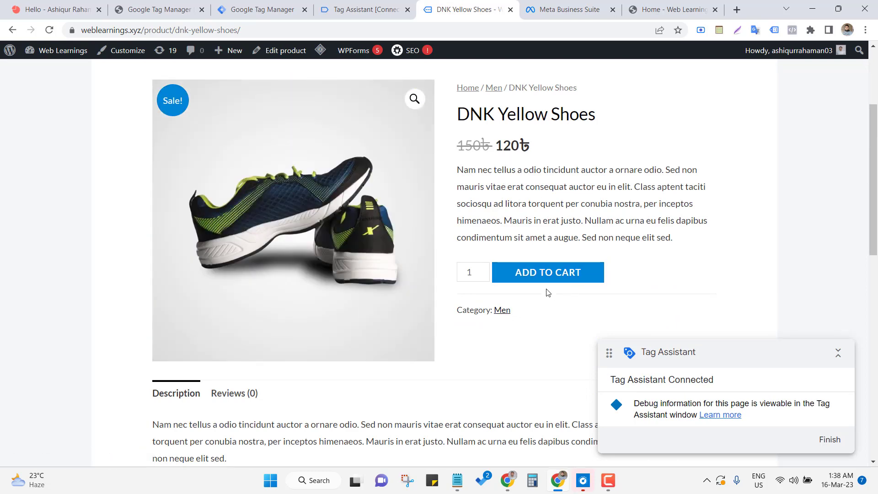
{"action": "left_click", "coordinate": [541, 281]}
{"action": "left_click", "coordinate": [327, 8]}
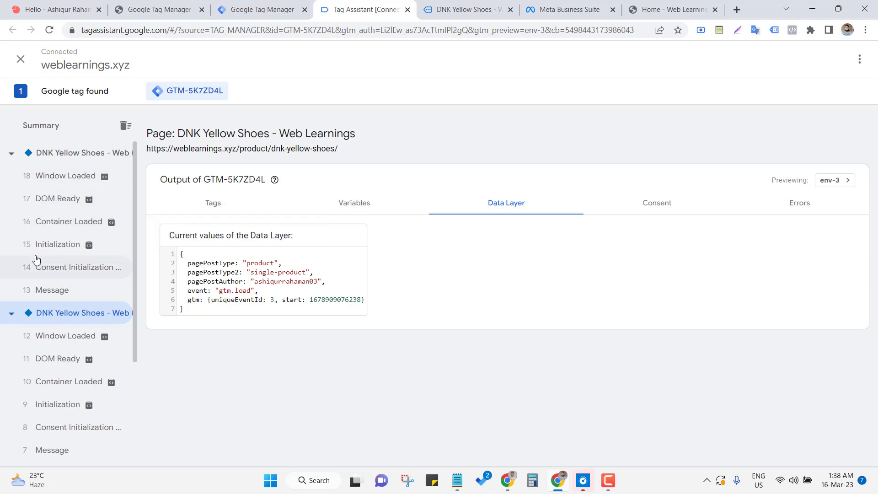
{"action": "left_click", "coordinate": [480, 6]}
{"action": "left_click", "coordinate": [386, 4]}
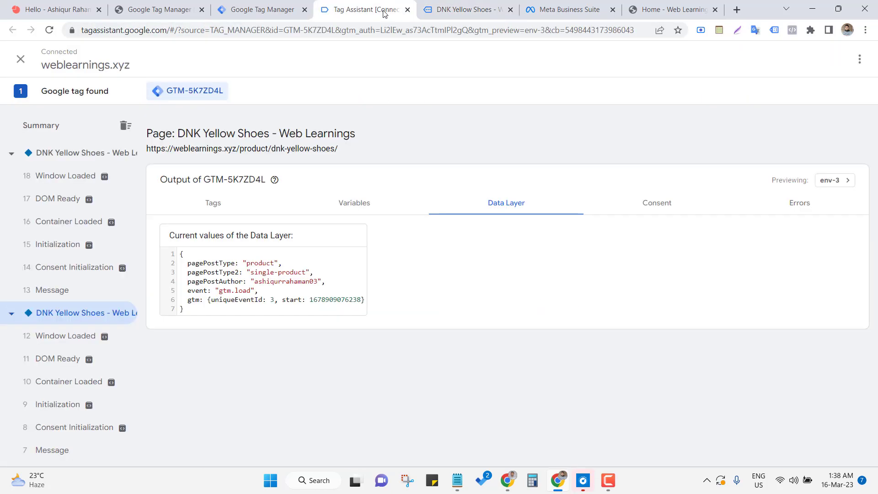
Step: View the store's cart and check the cart page's events in Tag Assistant
{"action": "left_click", "coordinate": [511, 4]}
{"action": "left_click", "coordinate": [638, 257]}
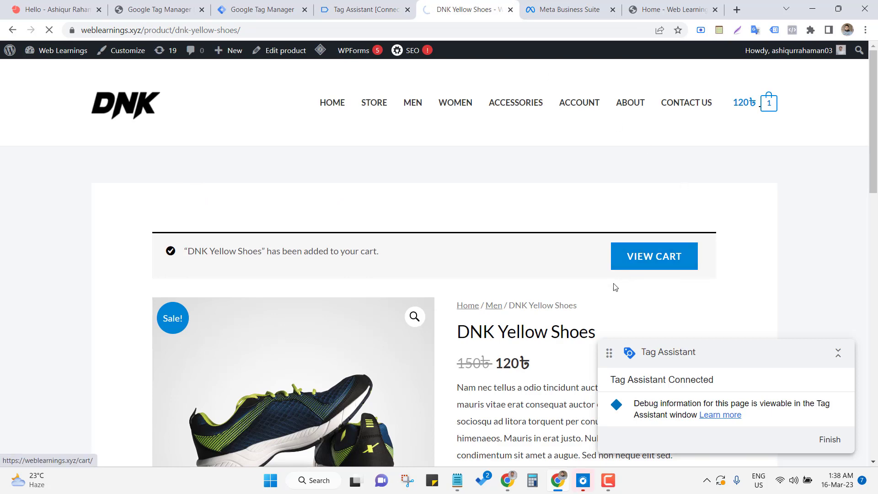
{"action": "left_click", "coordinate": [366, 9]}
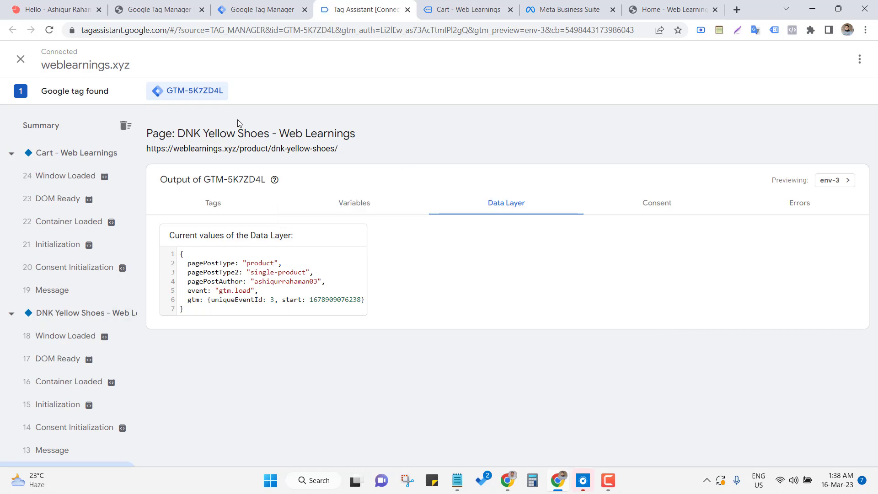
Step: Enable Track enhanced e-commerce in the WooCommerce integration of the Google Tag Manager for WordPress options and save the changes
{"action": "left_click", "coordinate": [141, 6]}
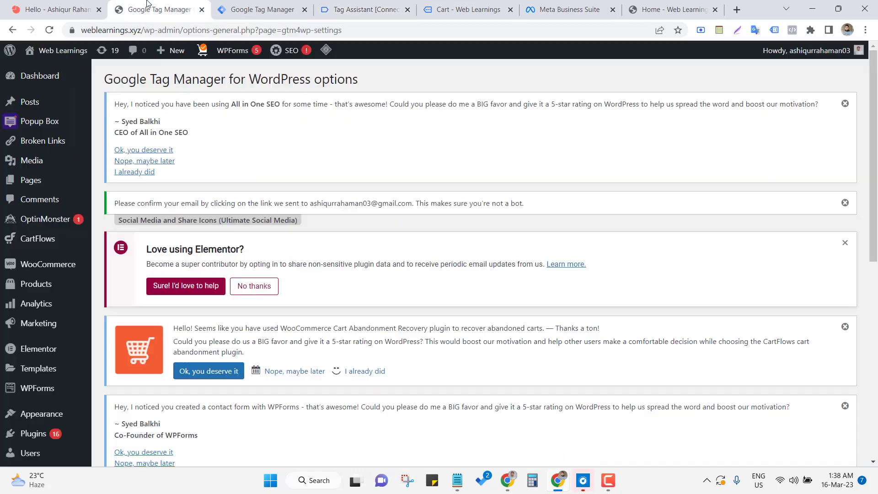
{"action": "scroll", "coordinate": [317, 254], "scroll_direction": "down", "scroll_amount": 7}
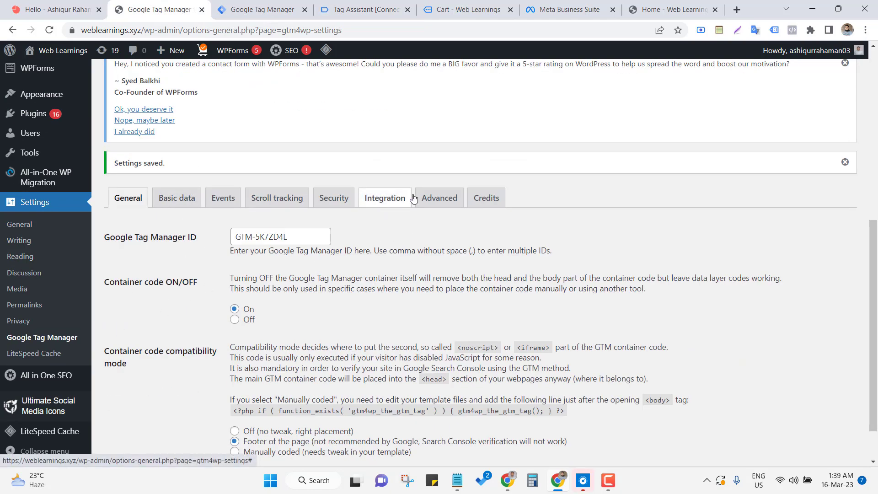
{"action": "left_click", "coordinate": [392, 197]}
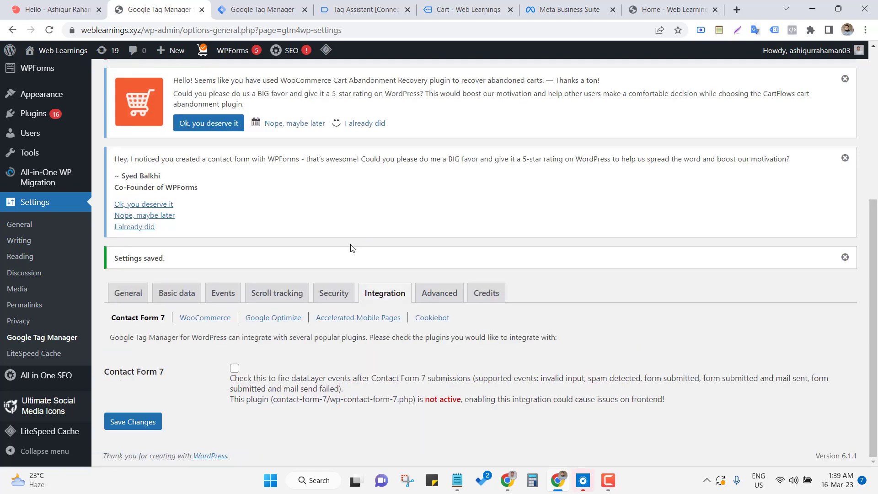
{"action": "left_click", "coordinate": [199, 318]}
{"action": "scroll", "coordinate": [190, 328], "scroll_direction": "down", "scroll_amount": 2}
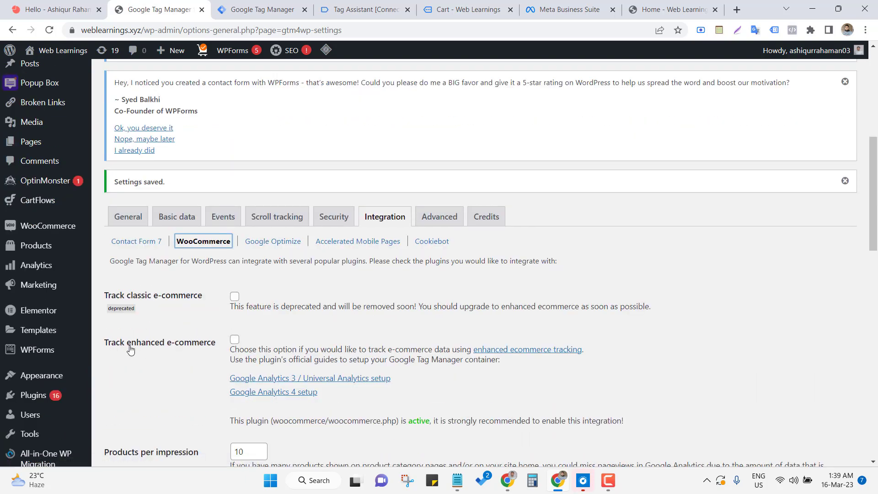
{"action": "left_click", "coordinate": [234, 341]}
{"action": "scroll", "coordinate": [274, 315], "scroll_direction": "down", "scroll_amount": 2}
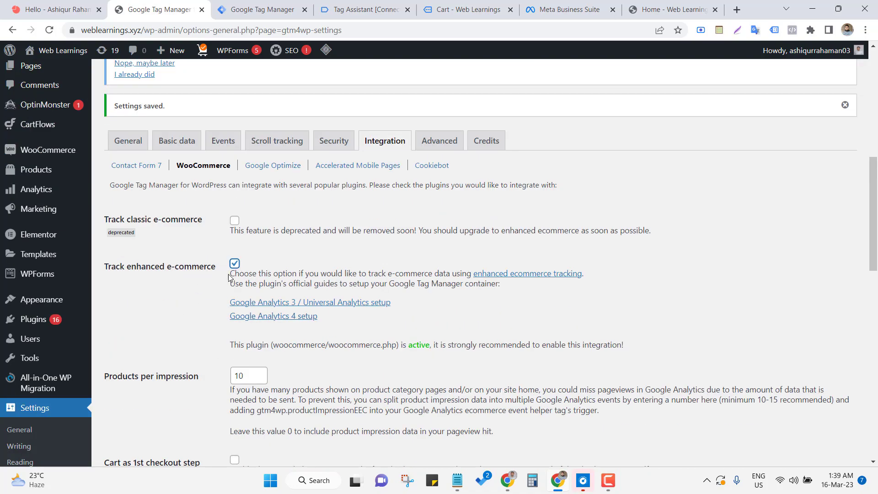
{"action": "scroll", "coordinate": [231, 299], "scroll_direction": "down", "scroll_amount": 15}
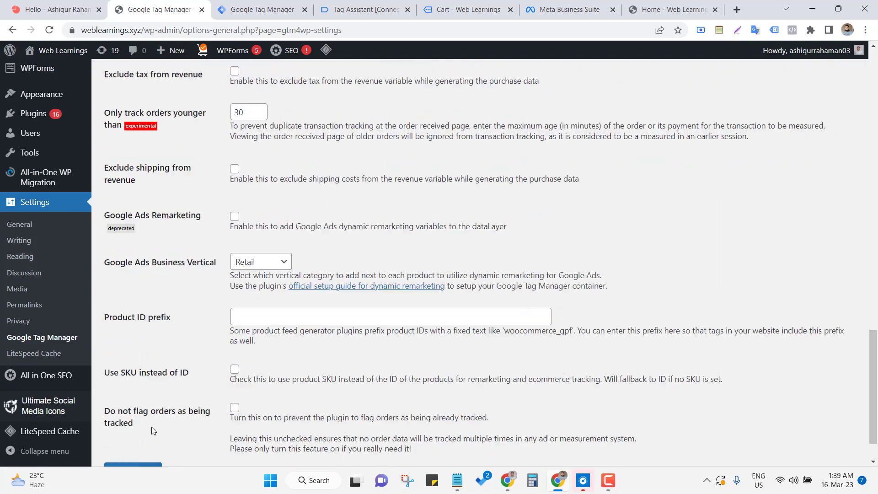
{"action": "left_click", "coordinate": [148, 422]}
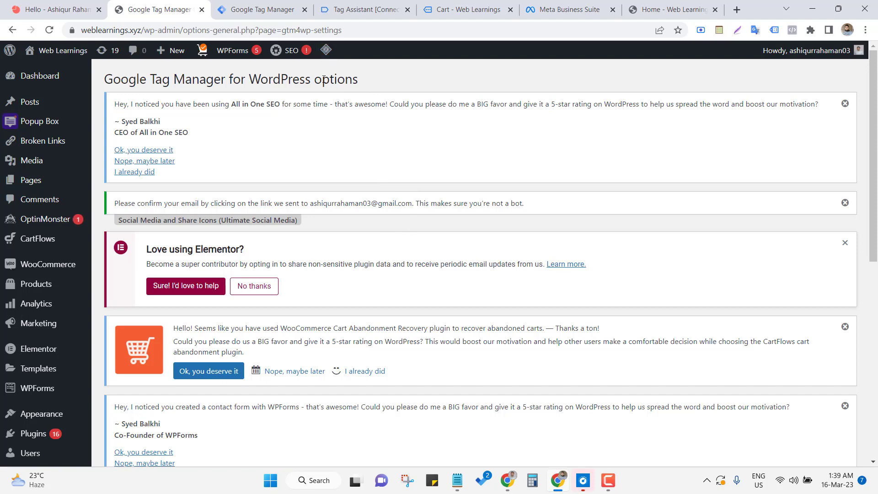
Step: Close the old Tag Assistant, Cart, Meta Business Suite and Home pages, keeping the weblearnings Tag Manager workspace open
{"action": "left_click", "coordinate": [259, 6]}
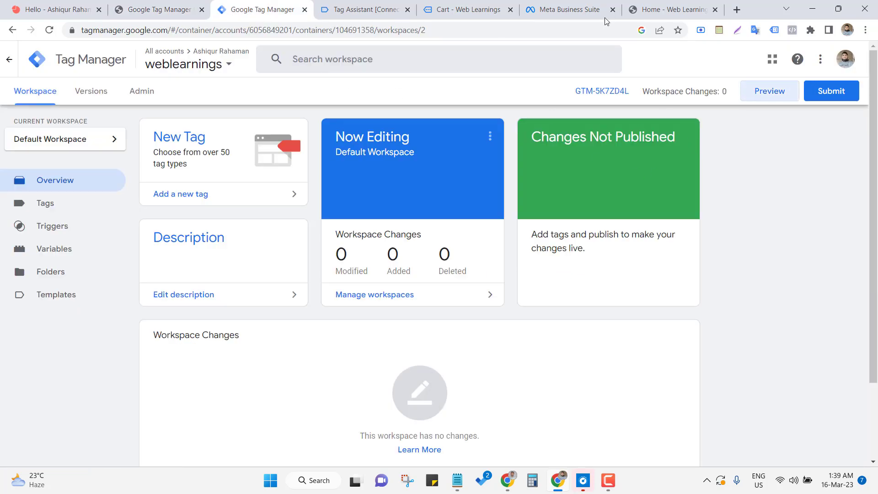
{"action": "left_click", "coordinate": [396, 10]}
{"action": "left_click", "coordinate": [407, 10]}
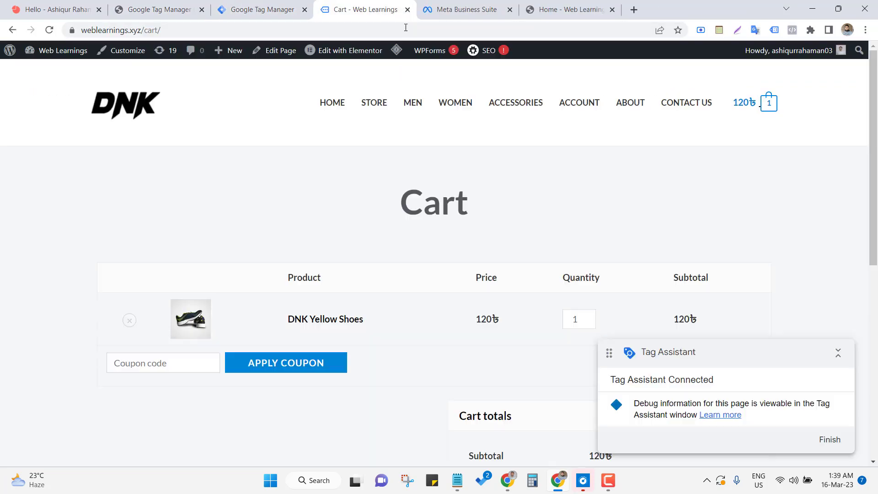
{"action": "left_click", "coordinate": [408, 10]}
{"action": "left_click", "coordinate": [258, 7]}
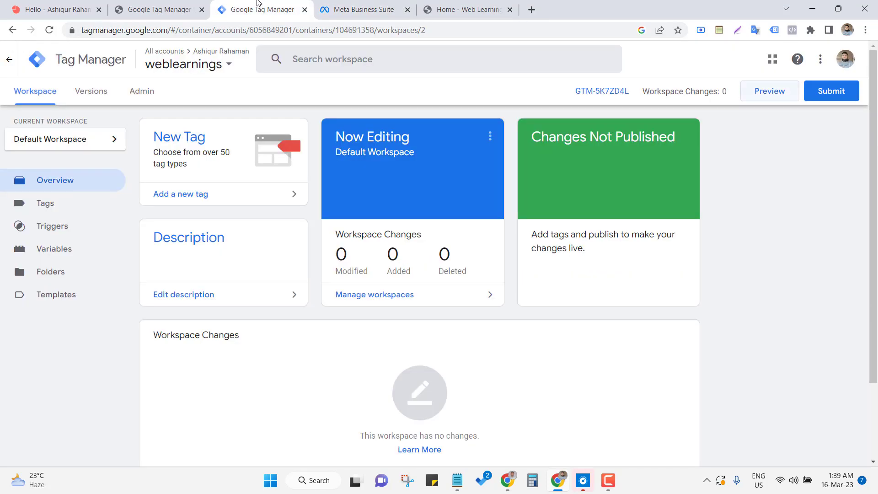
{"action": "left_click", "coordinate": [407, 10]}
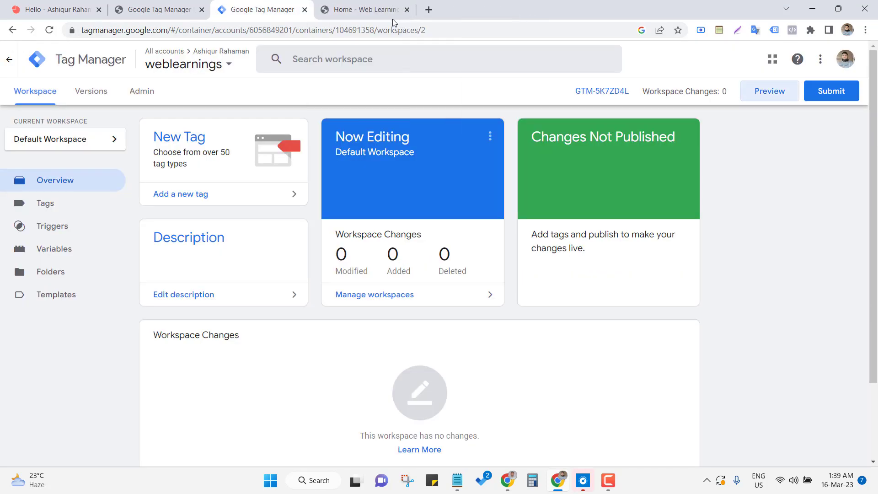
{"action": "left_click", "coordinate": [407, 10]}
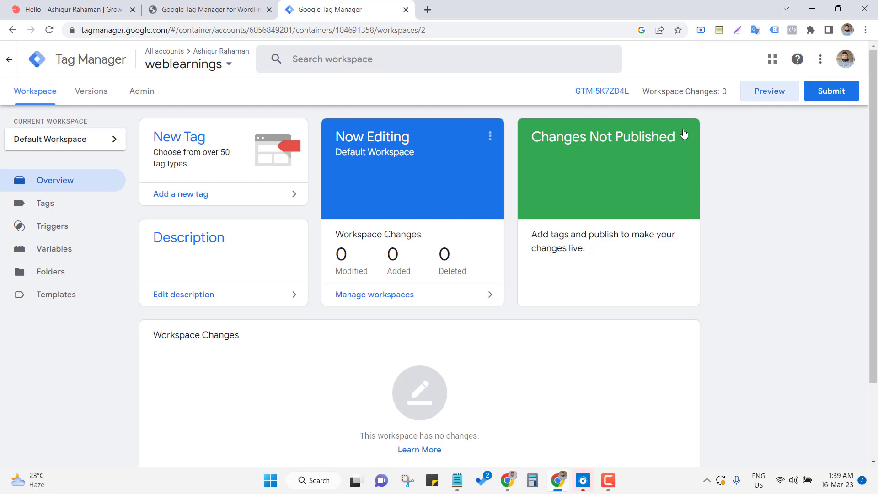
{"action": "left_click", "coordinate": [769, 94]}
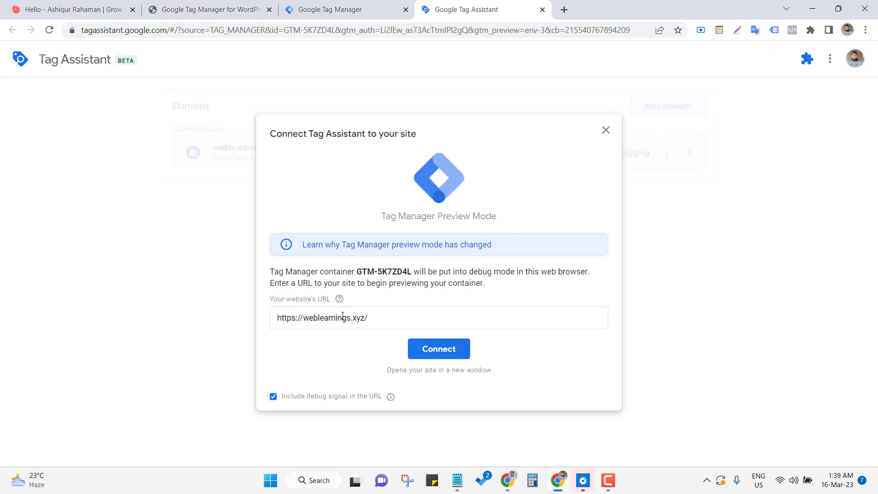
{"action": "left_click", "coordinate": [427, 349]}
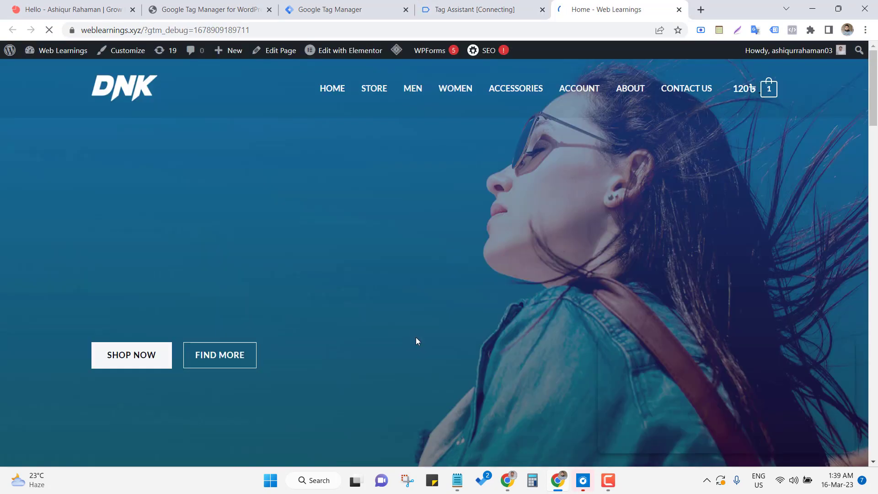
{"action": "scroll", "coordinate": [405, 320], "scroll_direction": "down", "scroll_amount": 10}
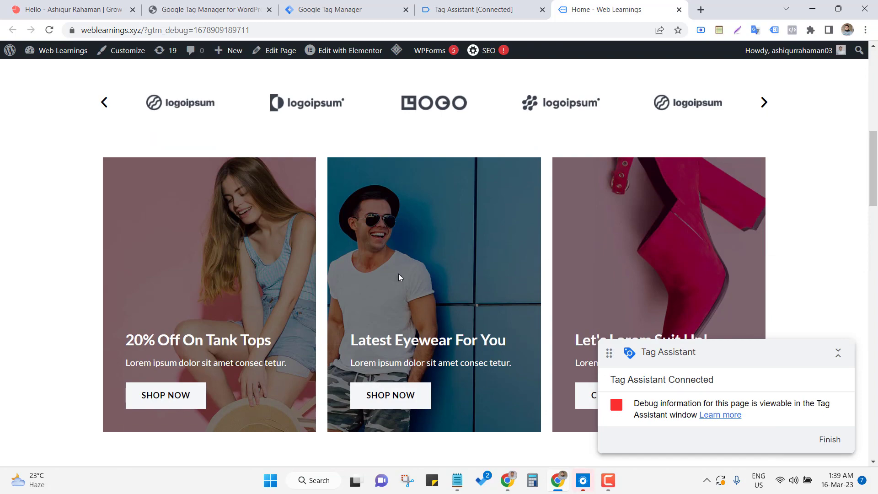
{"action": "scroll", "coordinate": [402, 236], "scroll_direction": "down", "scroll_amount": 3}
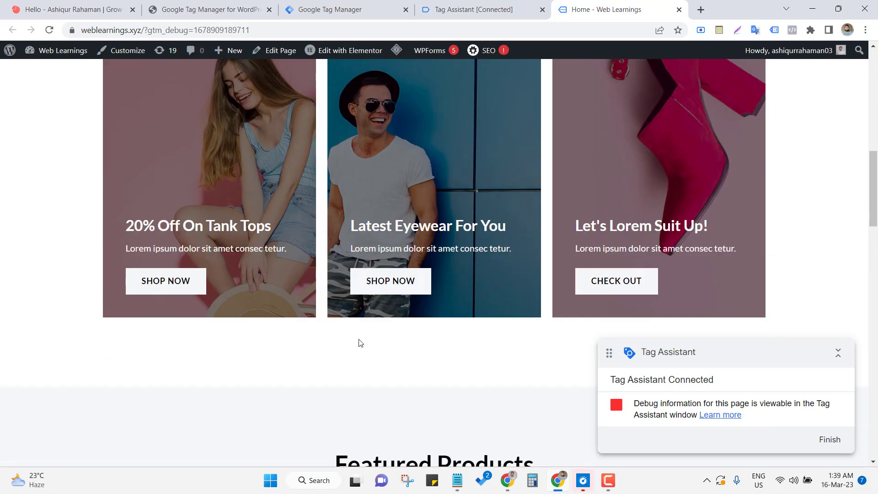
{"action": "scroll", "coordinate": [219, 372], "scroll_direction": "down", "scroll_amount": 5}
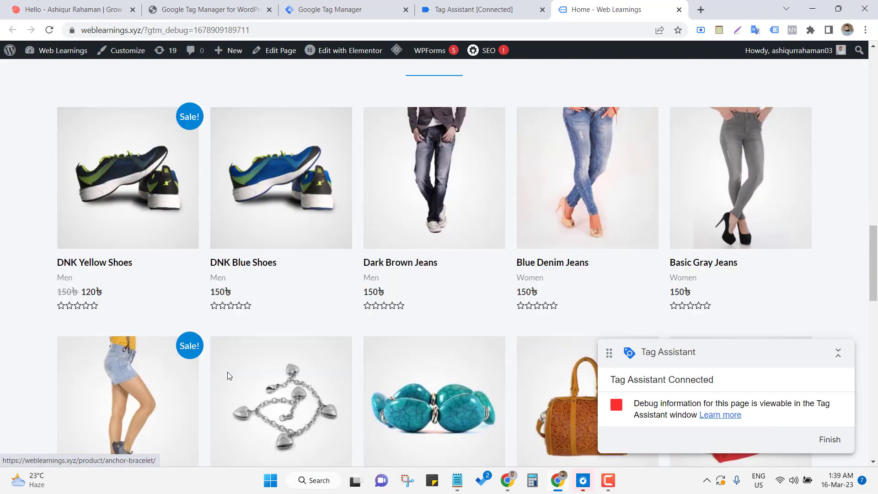
{"action": "left_click", "coordinate": [419, 173]}
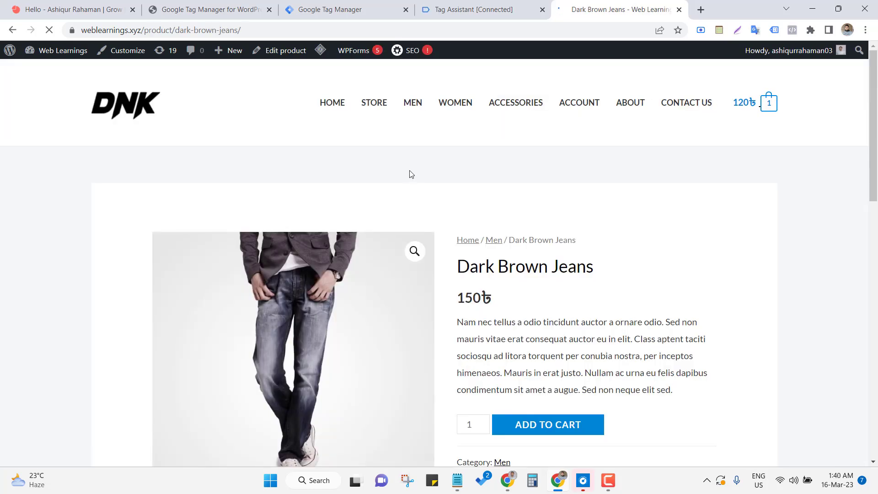
{"action": "scroll", "coordinate": [407, 169], "scroll_direction": "down", "scroll_amount": 3}
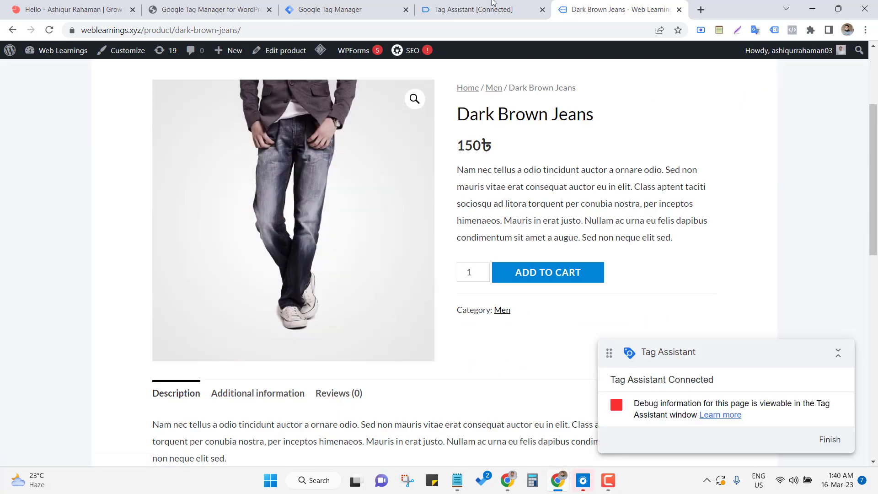
Step: Dismiss Tag Assistant's connection dialog, select the Dark Brown Jeans view_item event and compare it with the product page
{"action": "left_click", "coordinate": [489, 5]}
{"action": "left_click", "coordinate": [464, 263]}
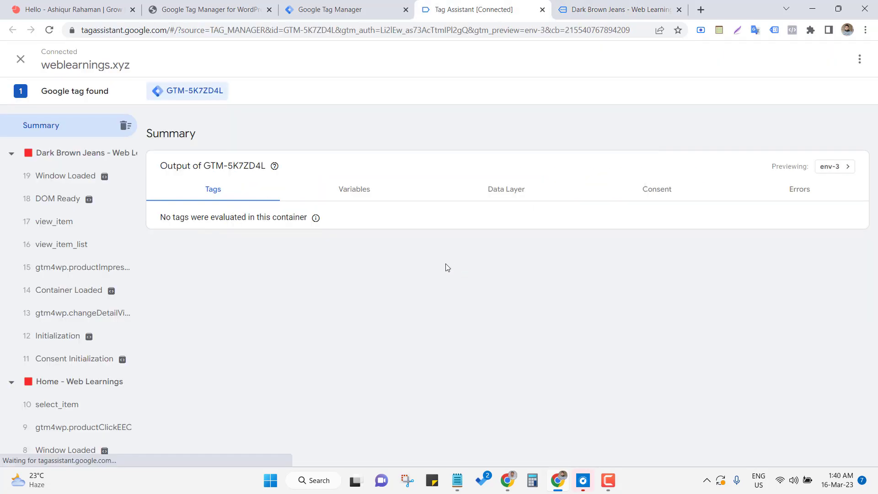
{"action": "left_click", "coordinate": [78, 223]}
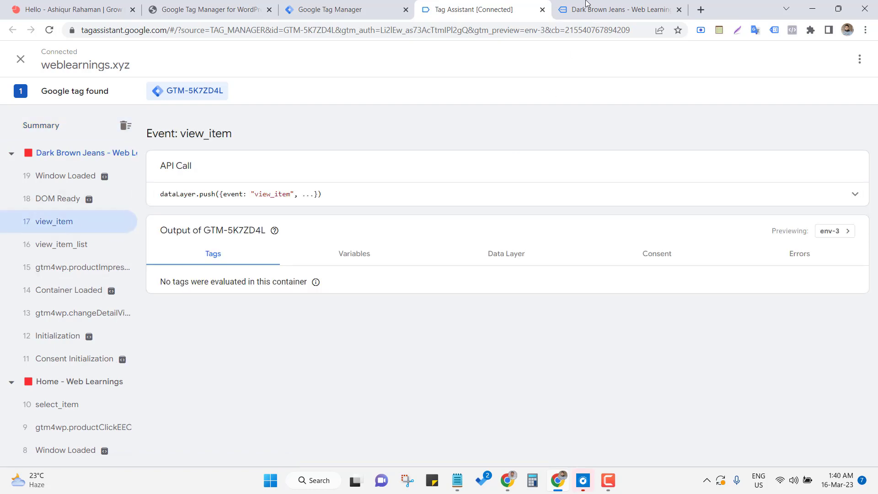
{"action": "left_click", "coordinate": [631, 8]}
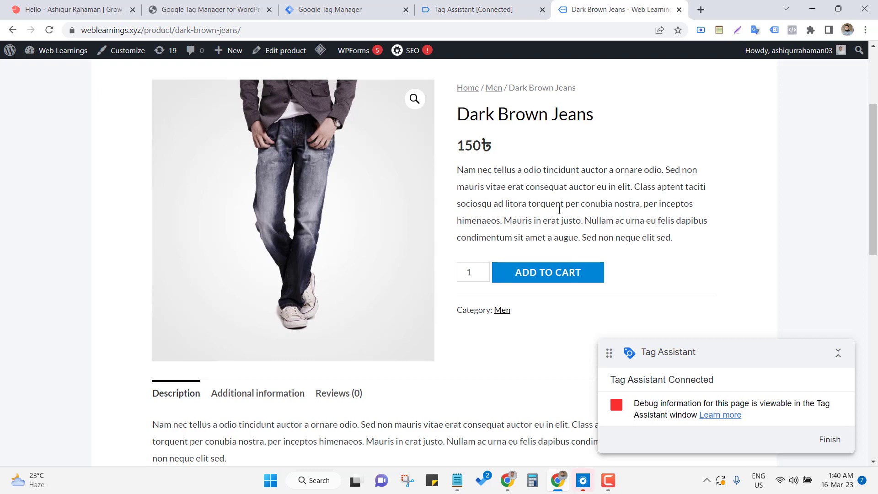
{"action": "scroll", "coordinate": [560, 210], "scroll_direction": "up", "scroll_amount": 2}
{"action": "left_click", "coordinate": [476, 6]}
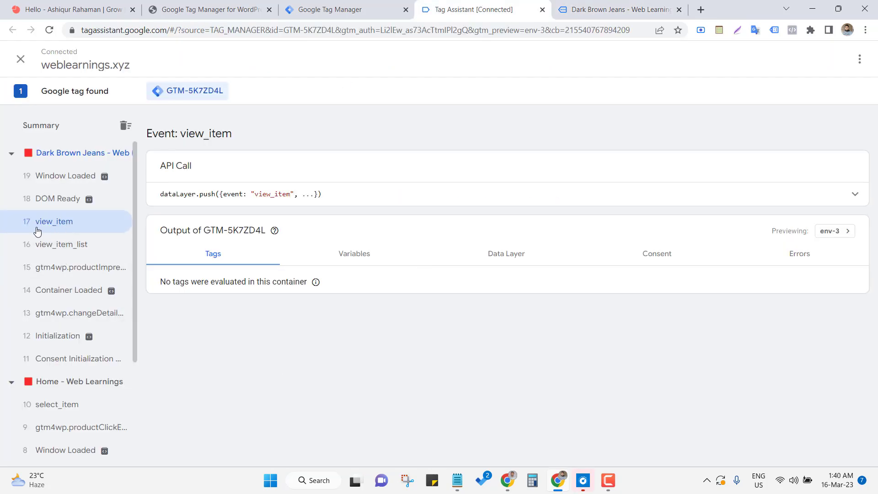
Step: Examine the view_item event's data layer values, highlight the products block and price, and compare them with the Dark Brown Jeans page
{"action": "left_click", "coordinate": [480, 261]}
{"action": "scroll", "coordinate": [457, 297], "scroll_direction": "down", "scroll_amount": 5}
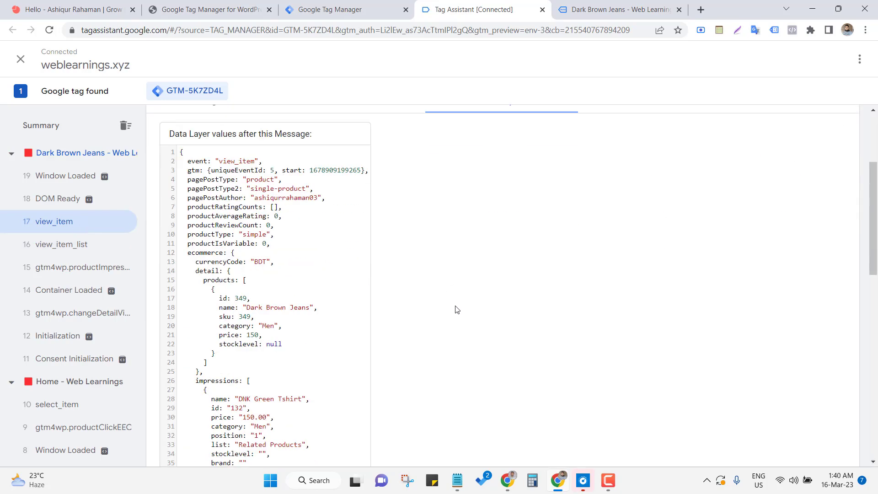
{"action": "scroll", "coordinate": [249, 248], "scroll_direction": "down", "scroll_amount": 8}
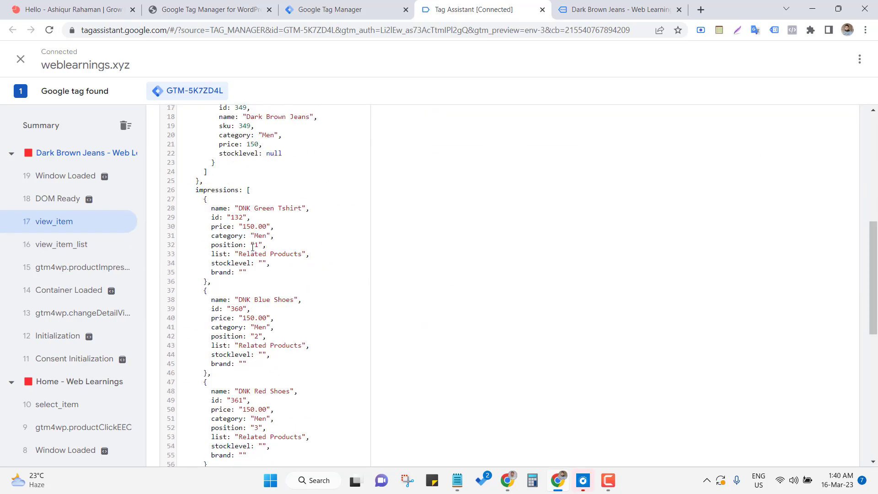
{"action": "scroll", "coordinate": [282, 284], "scroll_direction": "up", "scroll_amount": 5}
{"action": "scroll", "coordinate": [282, 283], "scroll_direction": "up", "scroll_amount": 4}
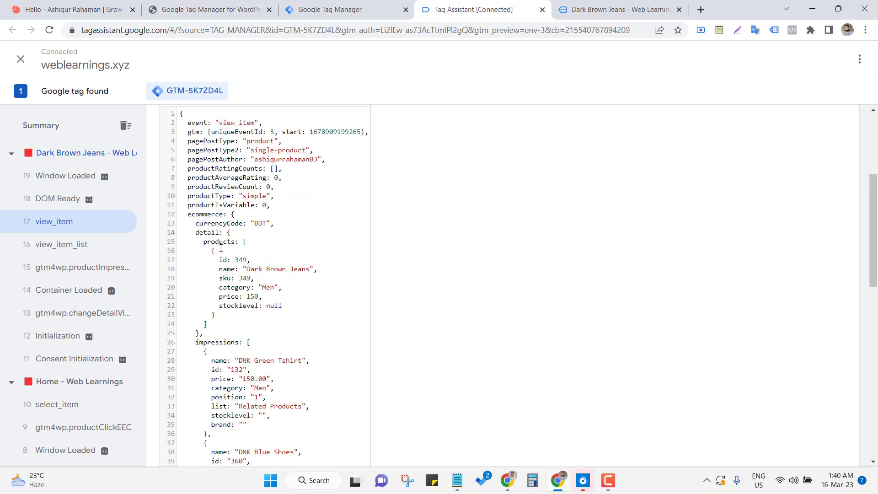
{"action": "left_click_drag", "start_coordinate": [207, 241], "coordinate": [223, 336]}
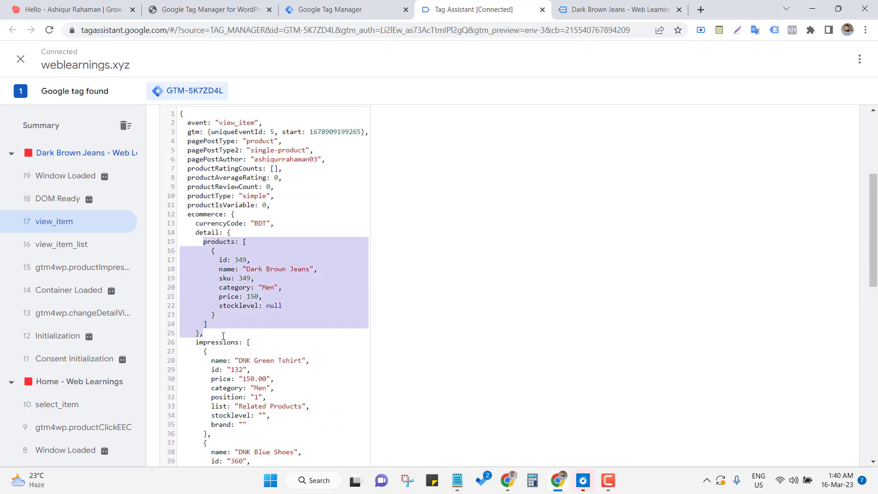
{"action": "left_click", "coordinate": [250, 301]}
{"action": "left_click_drag", "start_coordinate": [247, 296], "coordinate": [256, 298]}
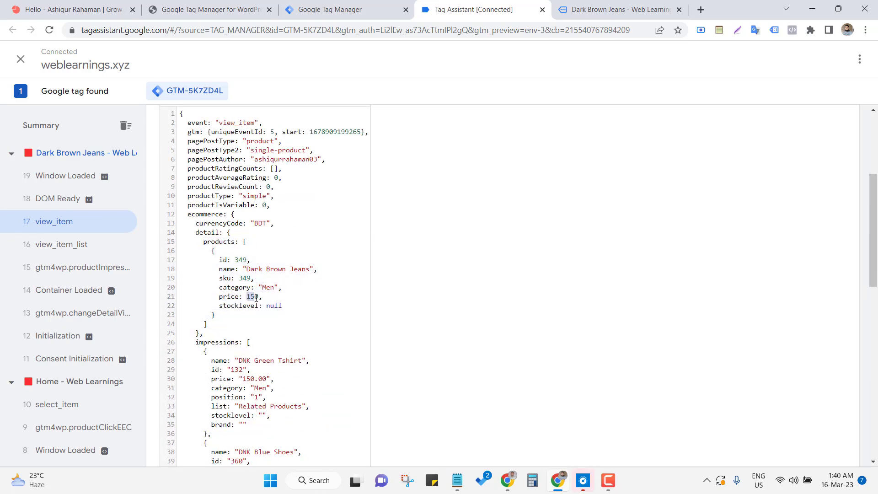
{"action": "left_click", "coordinate": [617, 4]}
{"action": "scroll", "coordinate": [470, 247], "scroll_direction": "up", "scroll_amount": 1}
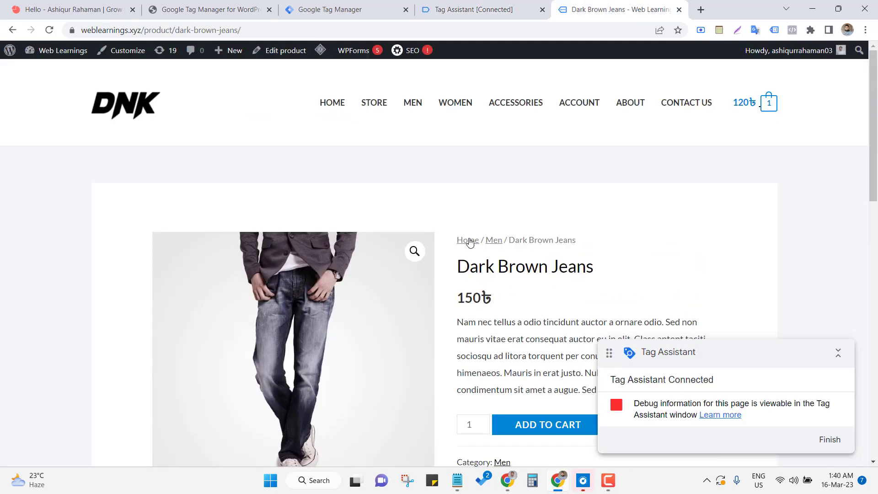
Step: Highlight the product name in the view_item data layer and check the related products on the Dark Brown Jeans page
{"action": "left_click", "coordinate": [512, 6]}
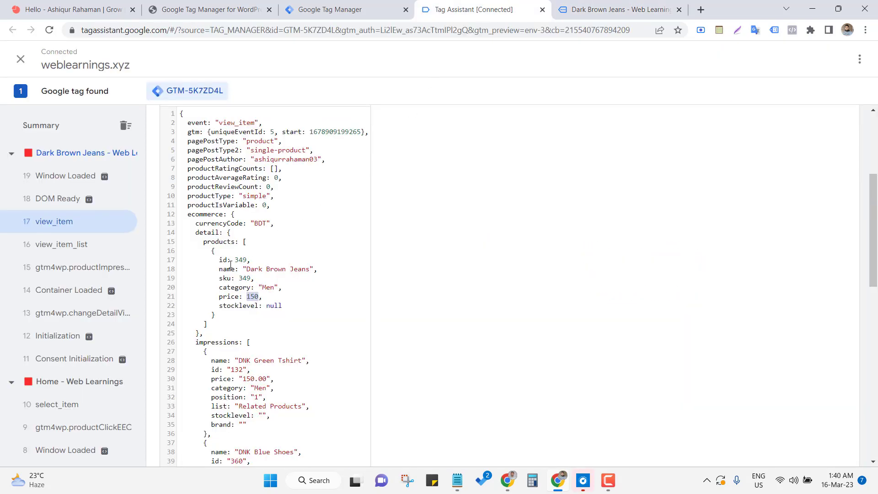
{"action": "left_click_drag", "start_coordinate": [246, 269], "coordinate": [311, 269]}
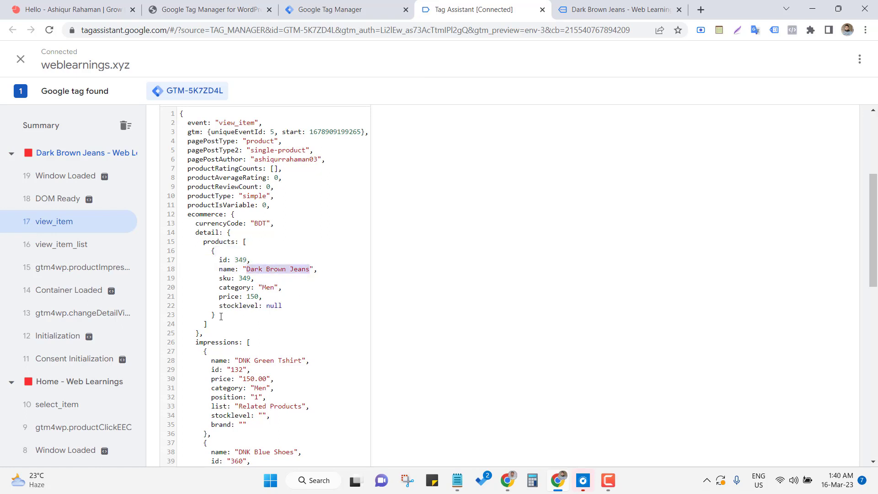
{"action": "double_click", "coordinate": [261, 223]}
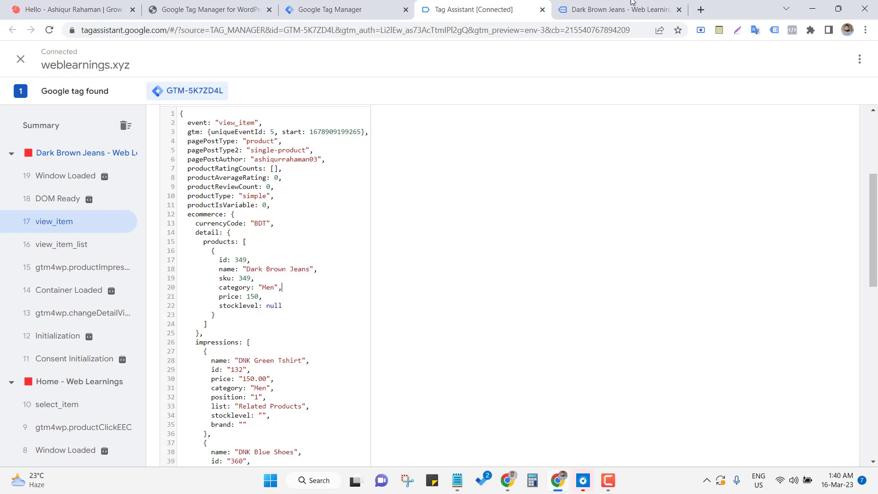
{"action": "left_click", "coordinate": [640, 8]}
{"action": "scroll", "coordinate": [311, 331], "scroll_direction": "down", "scroll_amount": 10}
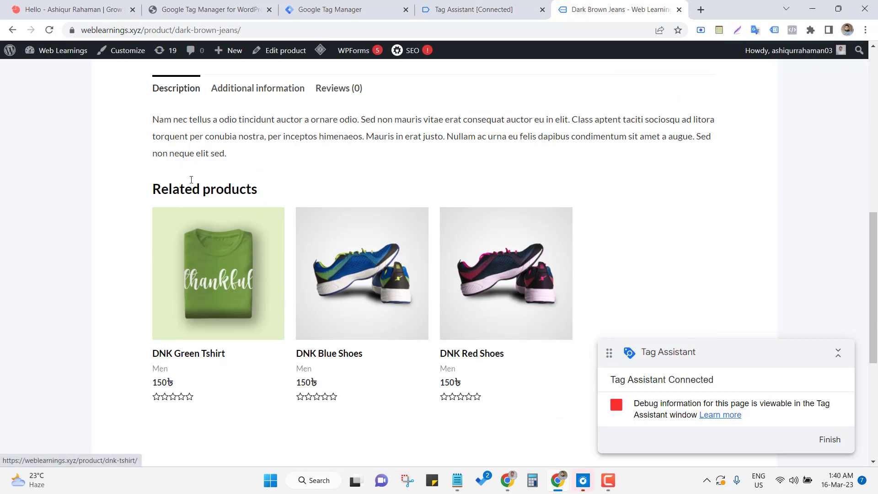
Step: Examine the view_item event's impressions and items blocks, highlighting the prices of the related products
{"action": "key", "text": "ctrl+shift+Tab"}
{"action": "scroll", "coordinate": [204, 353], "scroll_direction": "down", "scroll_amount": 4}
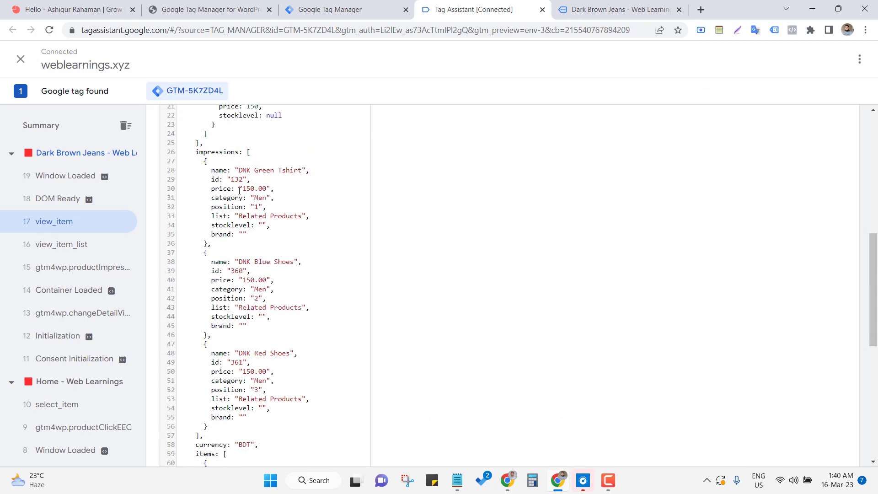
{"action": "left_click_drag", "start_coordinate": [239, 190], "coordinate": [268, 190]}
{"action": "left_click_drag", "start_coordinate": [243, 281], "coordinate": [274, 282]}
{"action": "left_click_drag", "start_coordinate": [246, 390], "coordinate": [280, 374]}
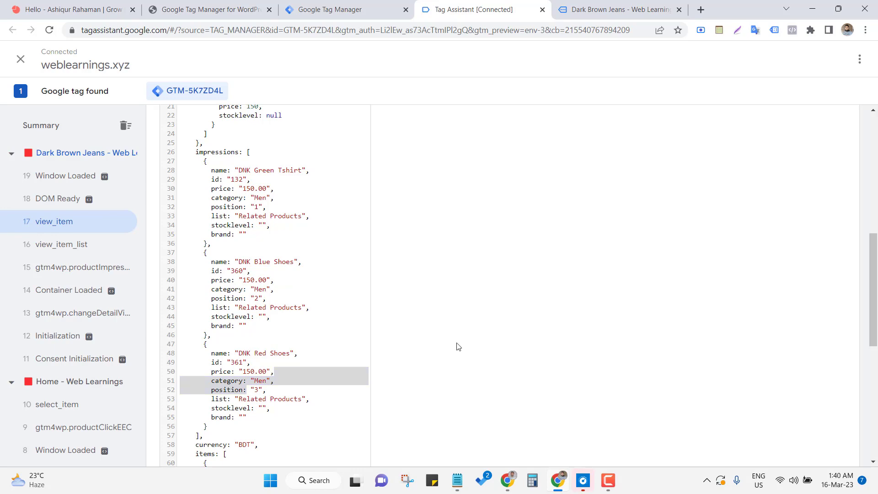
{"action": "left_click", "coordinate": [353, 336]}
{"action": "scroll", "coordinate": [342, 340], "scroll_direction": "down", "scroll_amount": 8}
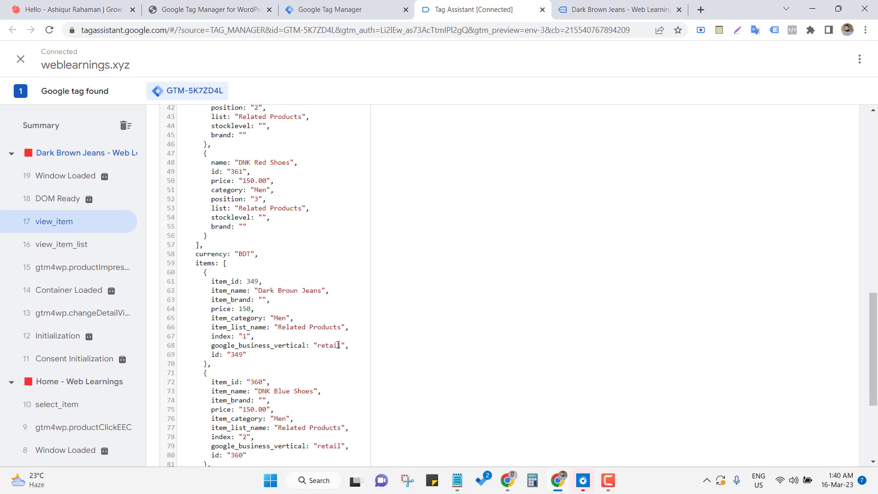
Step: Add one Dark Brown Jeans to the cart, check the new events in Tag Assistant and open the cart page
{"action": "left_click", "coordinate": [598, 6]}
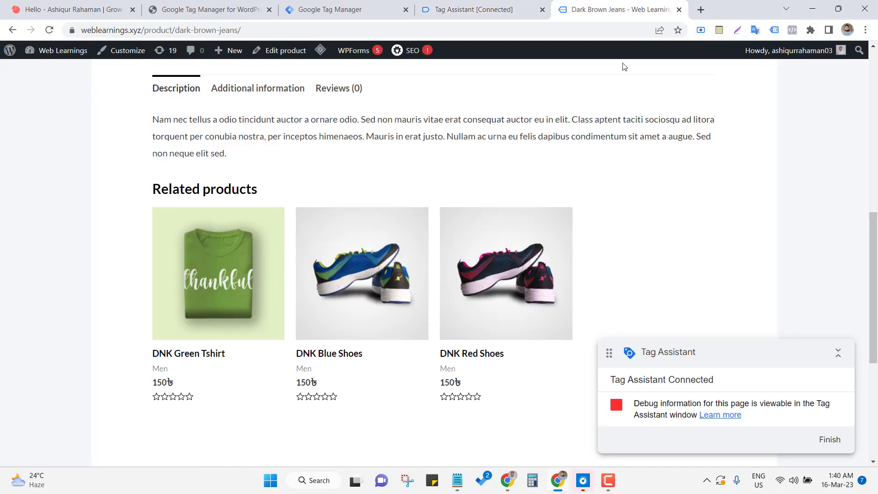
{"action": "scroll", "coordinate": [700, 191], "scroll_direction": "up", "scroll_amount": 5}
{"action": "scroll", "coordinate": [554, 366], "scroll_direction": "down", "scroll_amount": 1}
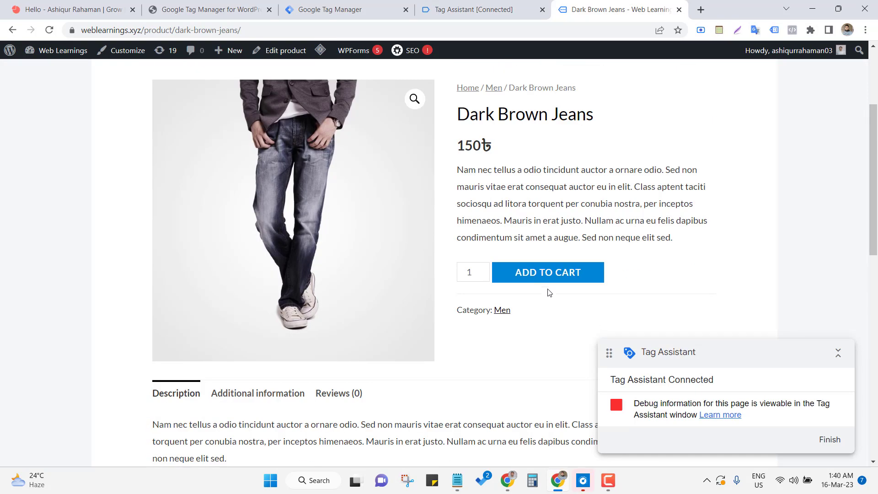
{"action": "left_click", "coordinate": [552, 273]}
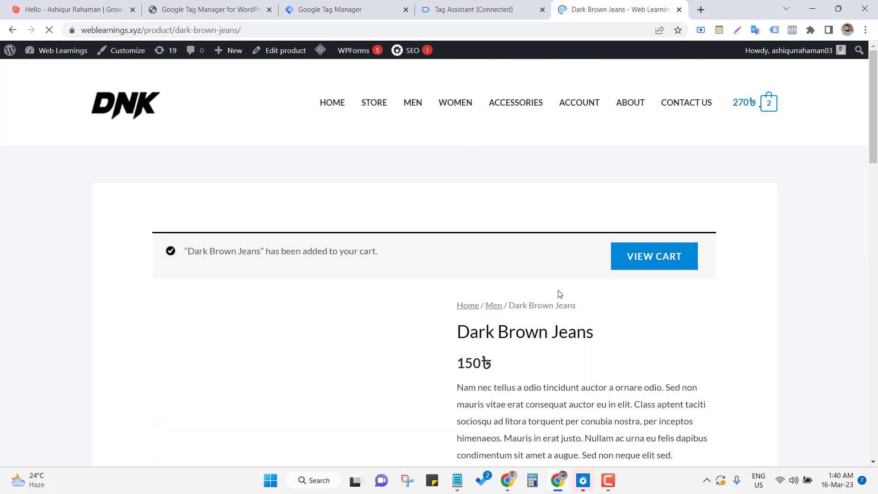
{"action": "left_click", "coordinate": [457, 8]}
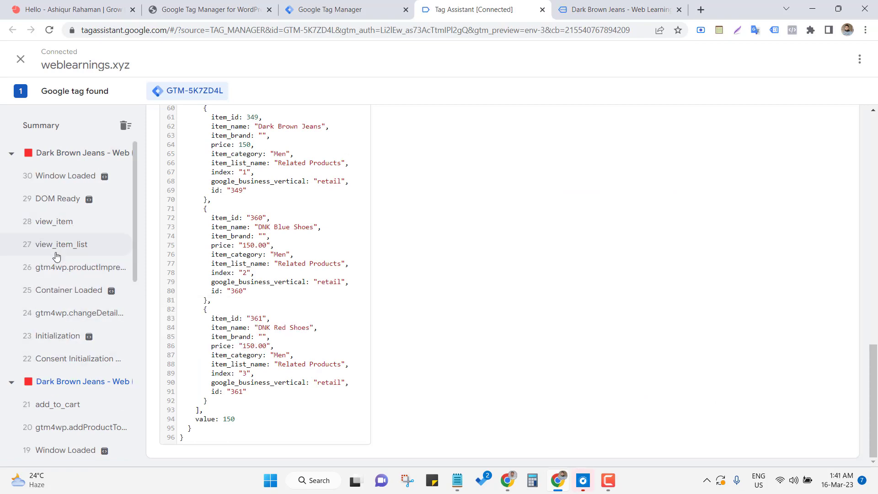
{"action": "left_click", "coordinate": [661, 8]}
{"action": "left_click", "coordinate": [665, 265]}
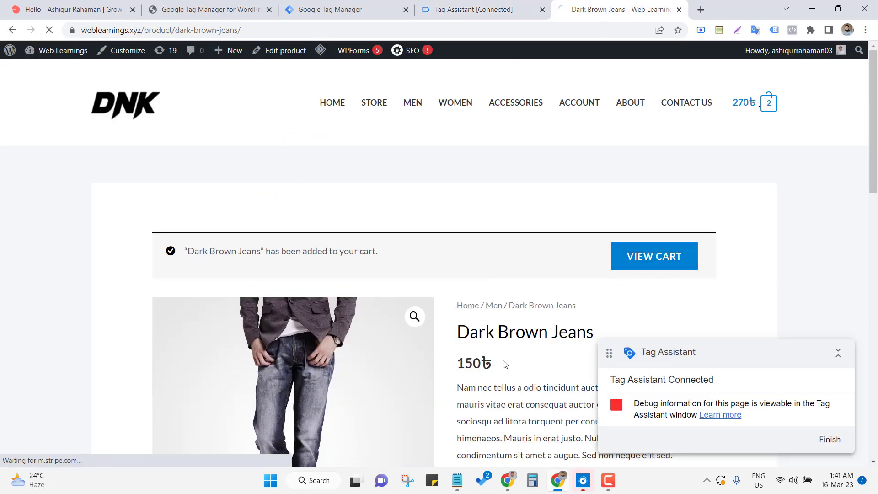
Step: Select the view_cart event in Tag Assistant and examine its data layer, highlighting the DNK Yellow Shoes price
{"action": "left_click", "coordinate": [437, 9]}
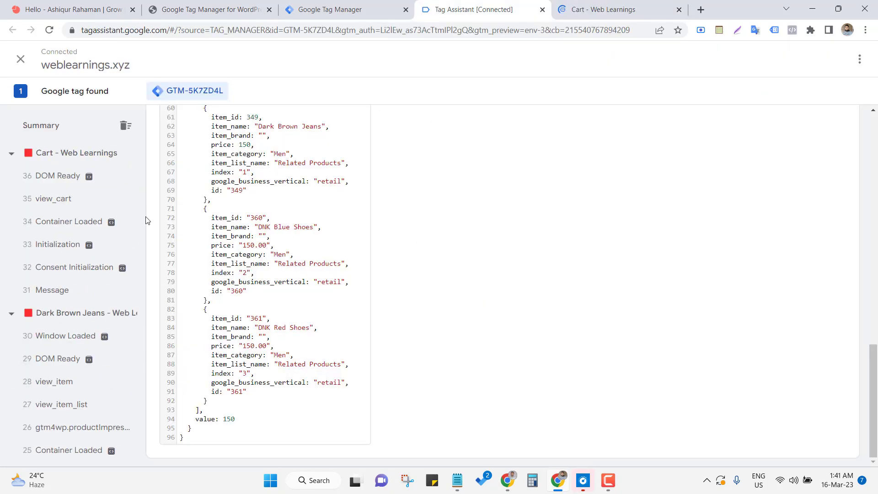
{"action": "left_click", "coordinate": [61, 223]}
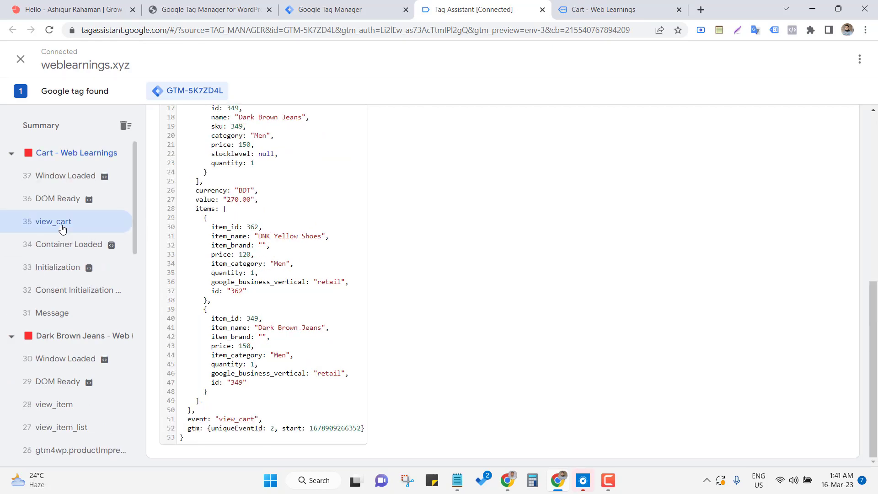
{"action": "scroll", "coordinate": [359, 205], "scroll_direction": "up", "scroll_amount": 8}
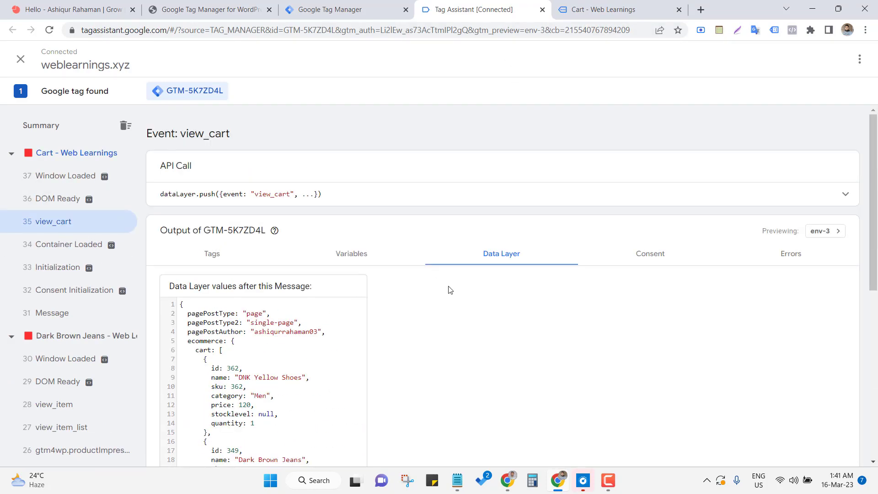
{"action": "scroll", "coordinate": [435, 303], "scroll_direction": "down", "scroll_amount": 3}
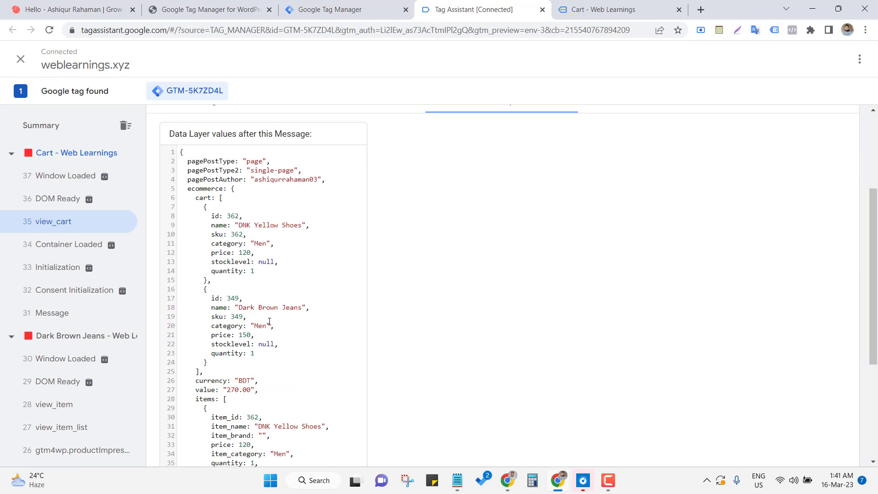
{"action": "double_click", "coordinate": [244, 252]}
Step: Compare the cart page's products, prices and total with the view_cart event's data layer values
{"action": "left_click", "coordinate": [621, 8]}
{"action": "scroll", "coordinate": [566, 268], "scroll_direction": "down", "scroll_amount": 3}
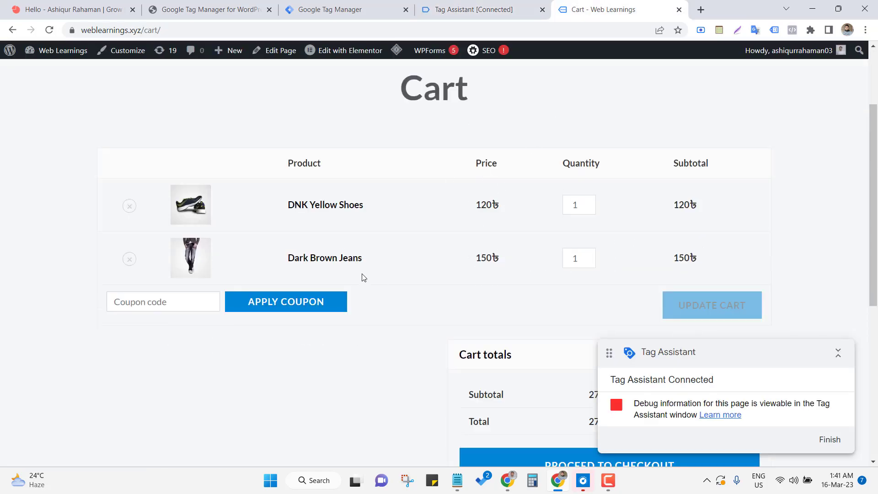
{"action": "scroll", "coordinate": [562, 298], "scroll_direction": "down", "scroll_amount": 3}
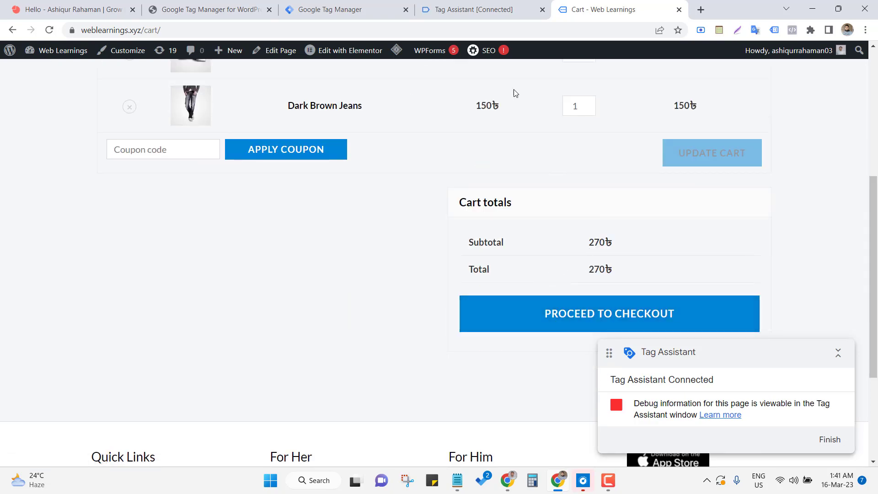
{"action": "left_click", "coordinate": [474, 10]}
{"action": "scroll", "coordinate": [147, 250], "scroll_direction": "down", "scroll_amount": 2}
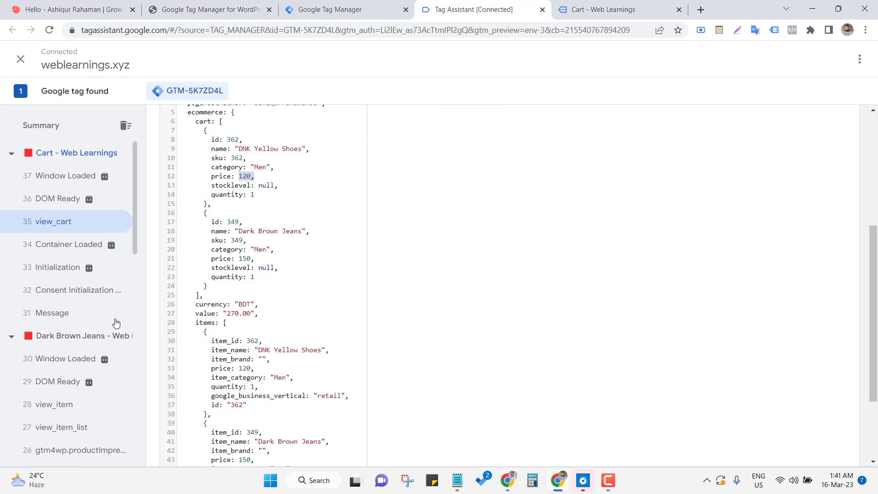
{"action": "scroll", "coordinate": [114, 320], "scroll_direction": "down", "scroll_amount": 2}
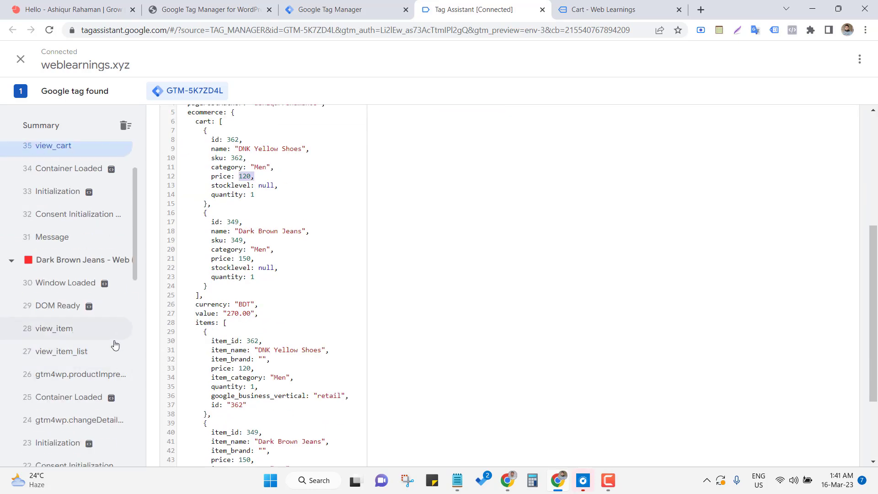
Step: Proceed to checkout and place the order with the prefilled billing details and Cash on delivery
{"action": "left_click", "coordinate": [592, 7]}
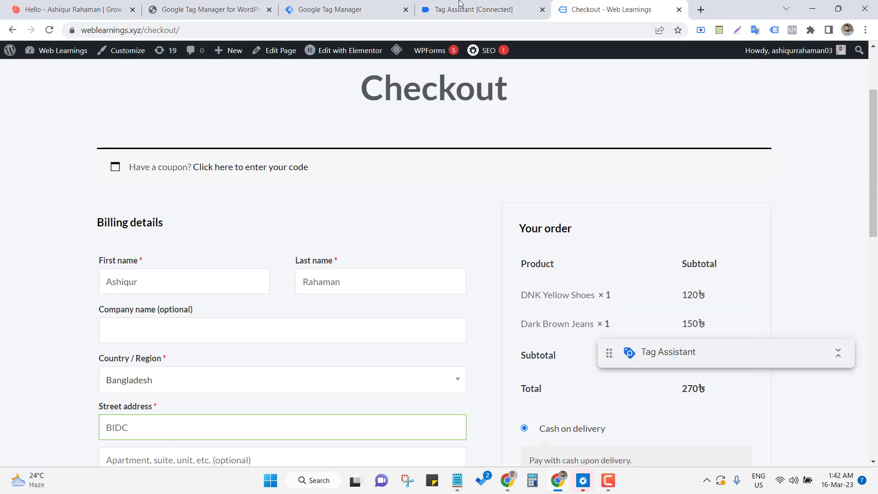
{"action": "left_click", "coordinate": [461, 6]}
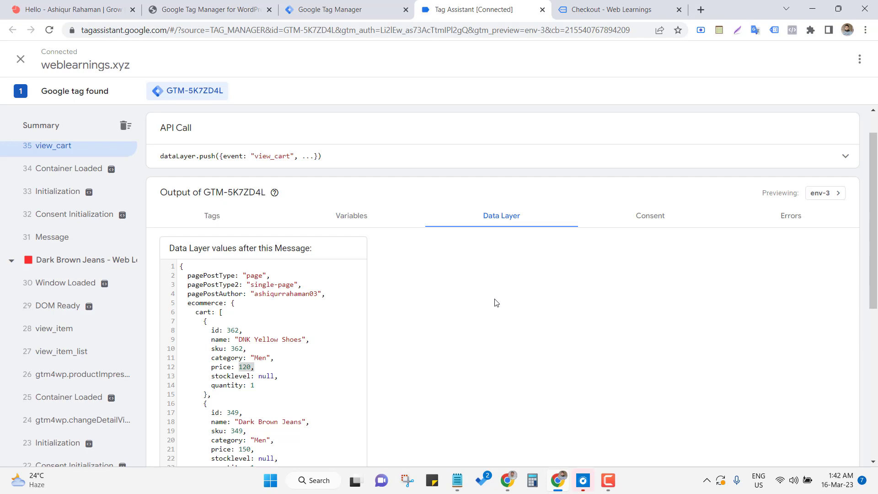
{"action": "left_click", "coordinate": [593, 5]}
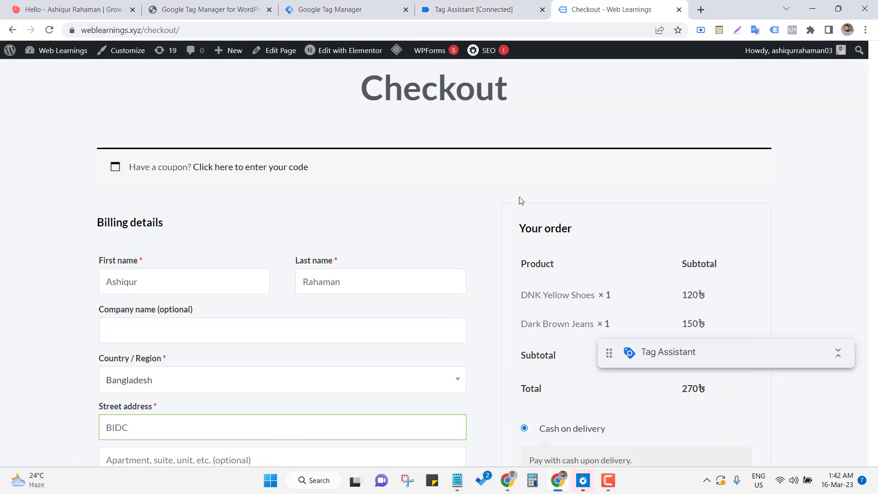
{"action": "scroll", "coordinate": [635, 215], "scroll_direction": "down", "scroll_amount": 4}
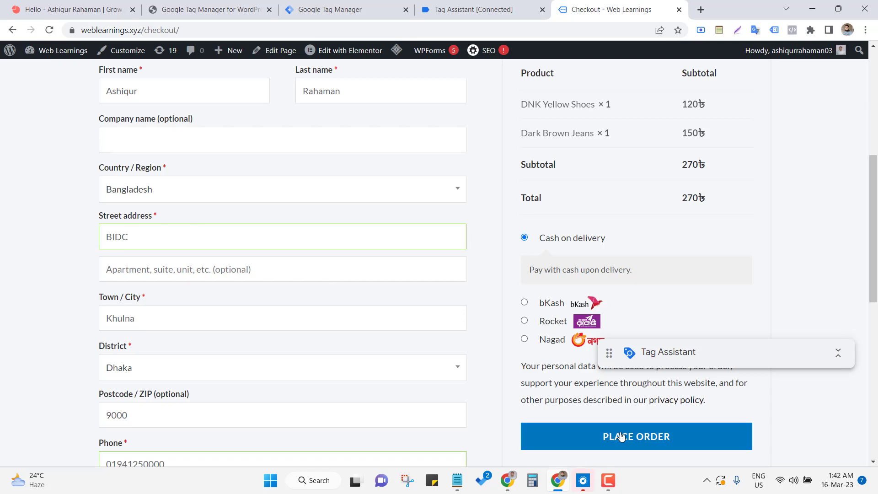
{"action": "left_click", "coordinate": [601, 436]}
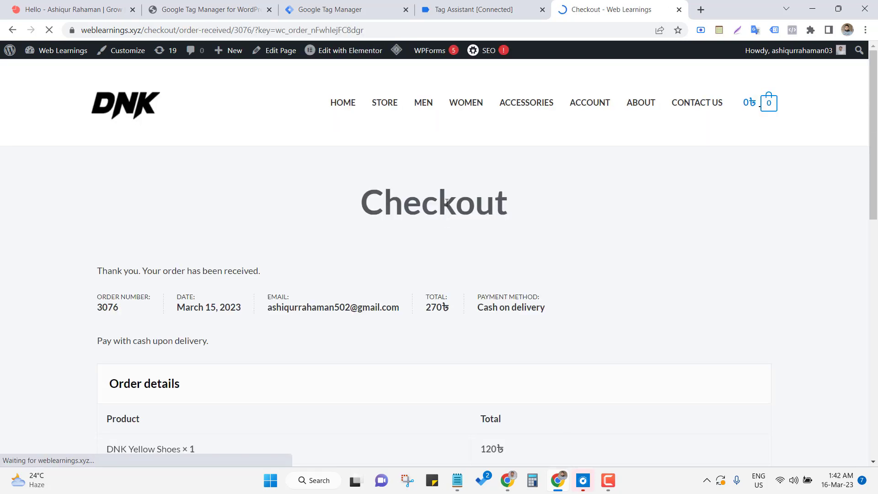
Step: Review Tag Assistant's event list for the checkout, cart and product pages, inspecting the latest Dark Brown Jeans page's Container Loaded event
{"action": "left_click", "coordinate": [485, 4]}
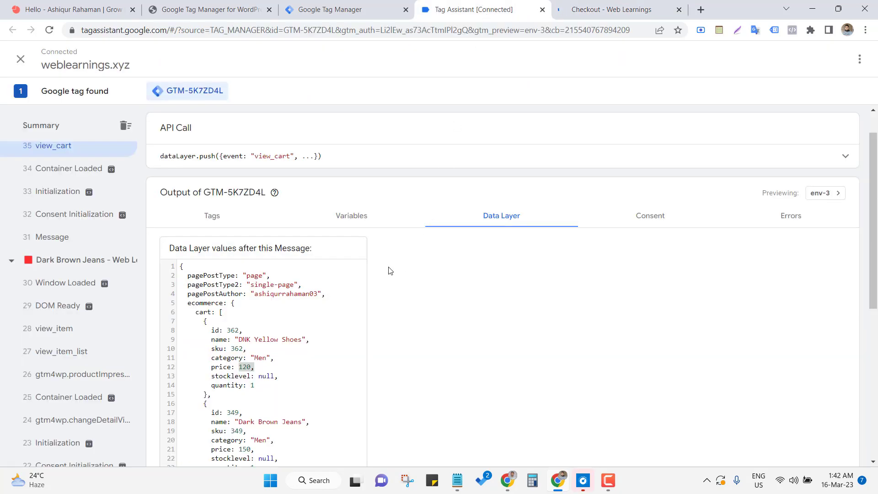
{"action": "scroll", "coordinate": [35, 266], "scroll_direction": "up", "scroll_amount": 3}
{"action": "scroll", "coordinate": [44, 272], "scroll_direction": "up", "scroll_amount": 4}
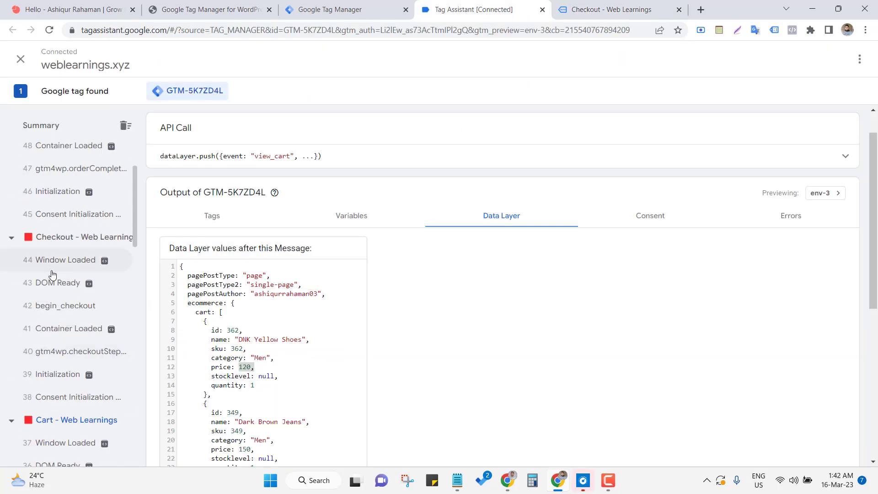
{"action": "scroll", "coordinate": [50, 274], "scroll_direction": "down", "scroll_amount": 2}
{"action": "scroll", "coordinate": [54, 274], "scroll_direction": "down", "scroll_amount": 3}
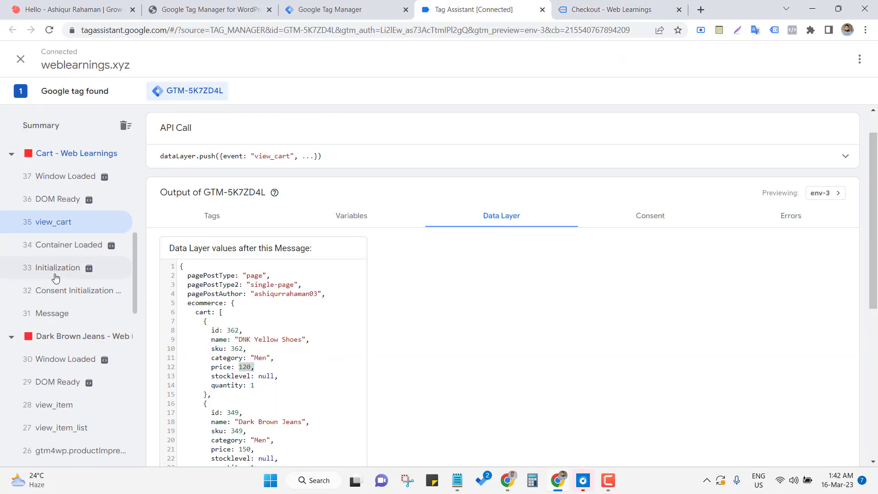
{"action": "scroll", "coordinate": [56, 278], "scroll_direction": "down", "scroll_amount": 3}
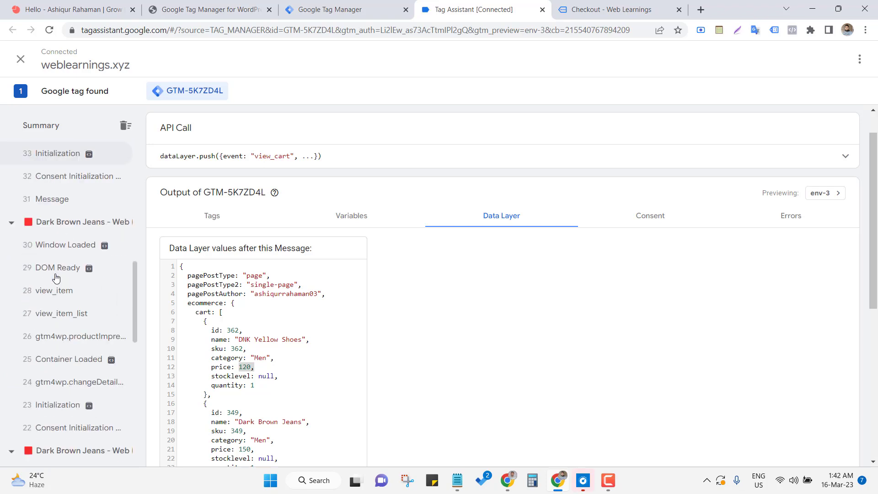
{"action": "left_click", "coordinate": [66, 362]}
{"action": "scroll", "coordinate": [68, 359], "scroll_direction": "down", "scroll_amount": 3}
{"action": "scroll", "coordinate": [75, 356], "scroll_direction": "up", "scroll_amount": 4}
{"action": "scroll", "coordinate": [80, 357], "scroll_direction": "down", "scroll_amount": 2}
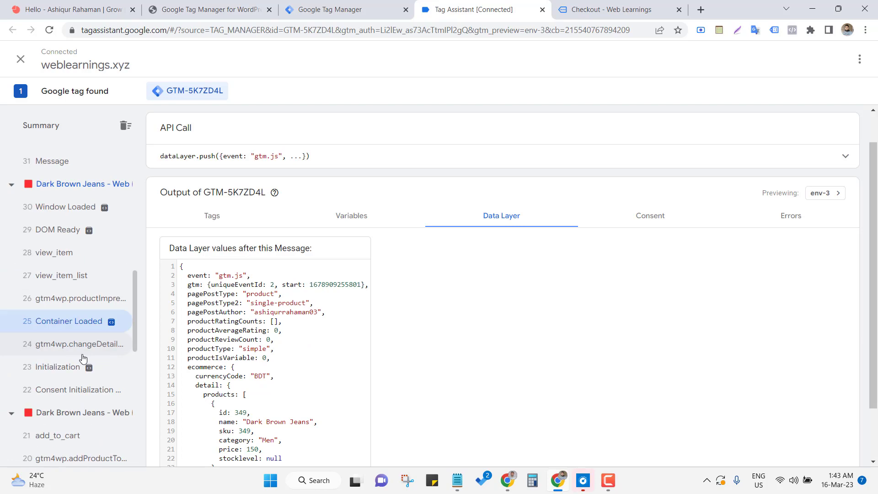
{"action": "scroll", "coordinate": [68, 362], "scroll_direction": "up", "scroll_amount": 12}
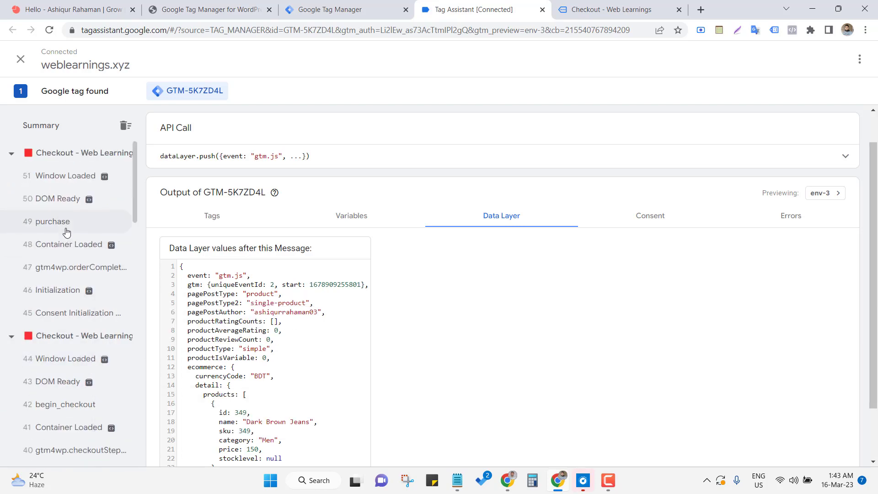
Step: Select the purchase event and compare its data layer revenue with the total on the order confirmation page
{"action": "left_click", "coordinate": [67, 229]}
{"action": "scroll", "coordinate": [323, 317], "scroll_direction": "down", "scroll_amount": 2}
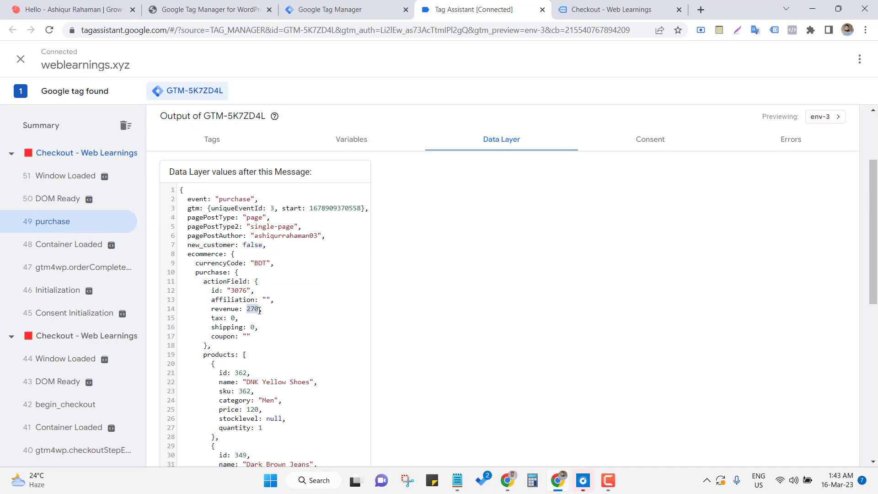
{"action": "left_click", "coordinate": [644, 6]}
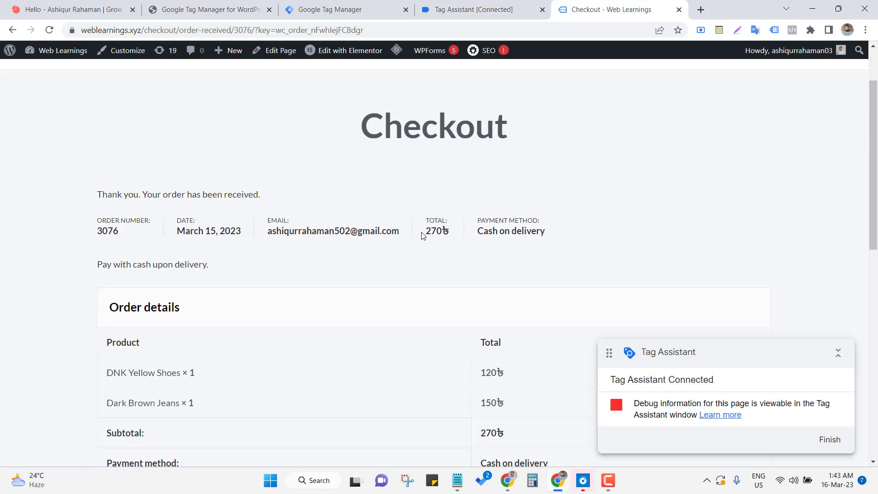
{"action": "triple_click", "coordinate": [422, 235]}
{"action": "left_click", "coordinate": [426, 5]}
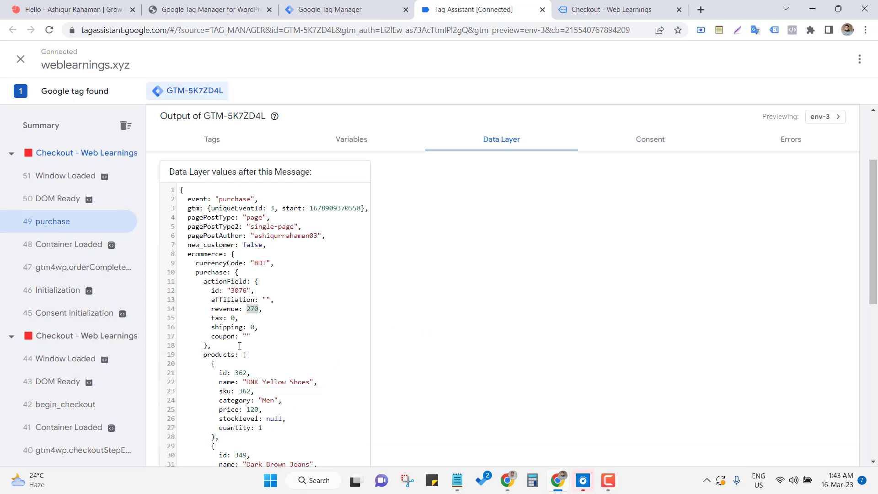
Step: Examine the purchase event's transaction ID, products and items in the data layer, highlighting the Dark Brown Jeans entry
{"action": "left_click_drag", "start_coordinate": [231, 291], "coordinate": [246, 293]}
{"action": "left_click", "coordinate": [237, 373]}
{"action": "scroll", "coordinate": [236, 320], "scroll_direction": "down", "scroll_amount": 2}
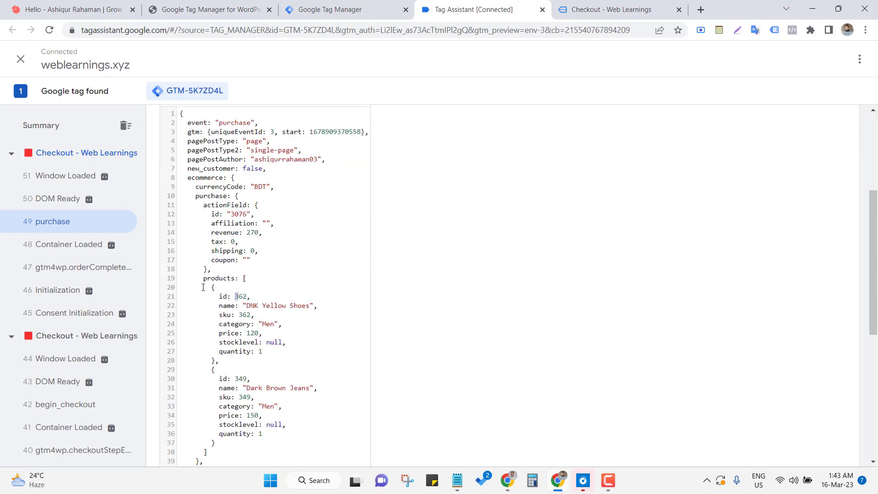
{"action": "left_click_drag", "start_coordinate": [204, 287], "coordinate": [282, 392]}
{"action": "scroll", "coordinate": [245, 372], "scroll_direction": "down", "scroll_amount": 1}
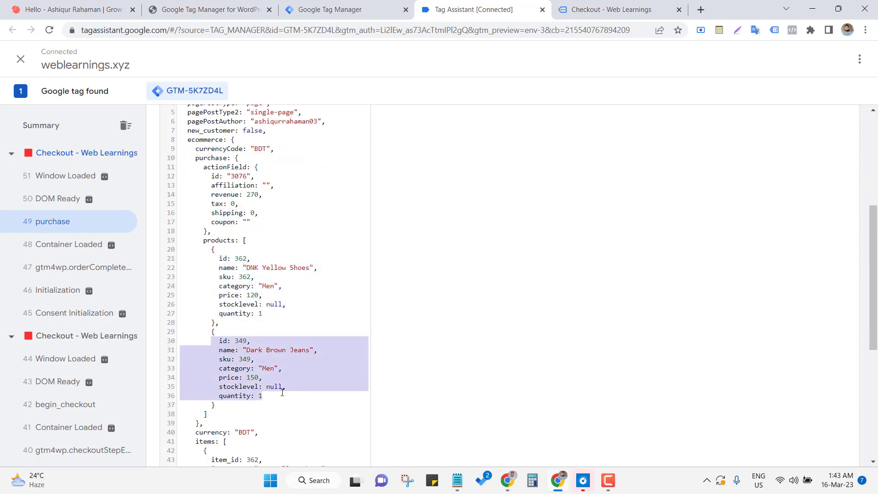
{"action": "scroll", "coordinate": [262, 385], "scroll_direction": "down", "scroll_amount": 3}
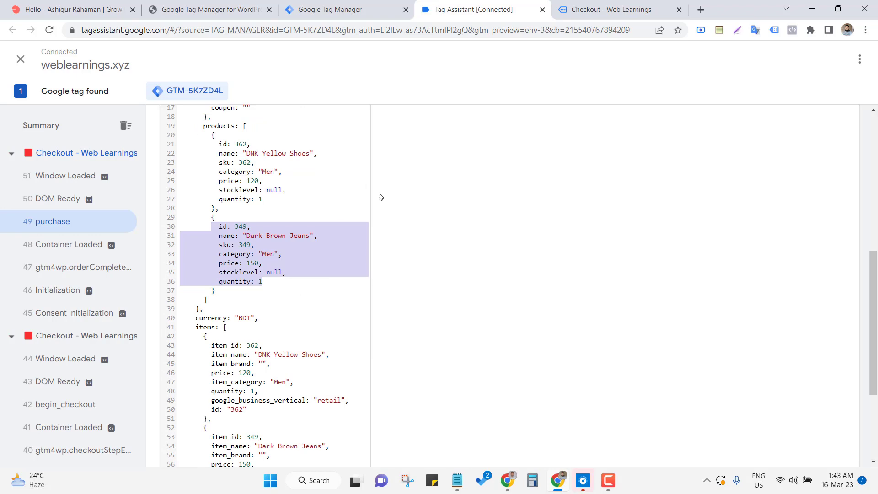
{"action": "left_click", "coordinate": [345, 190]}
{"action": "scroll", "coordinate": [320, 169], "scroll_direction": "up", "scroll_amount": 5}
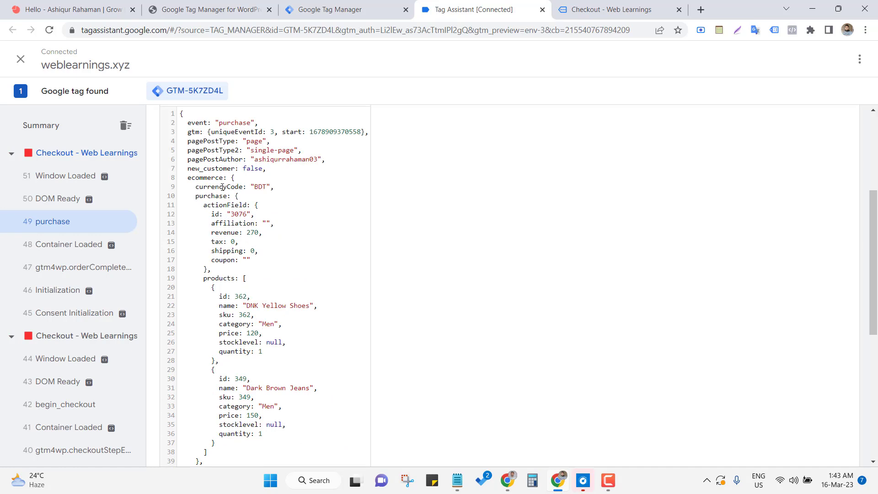